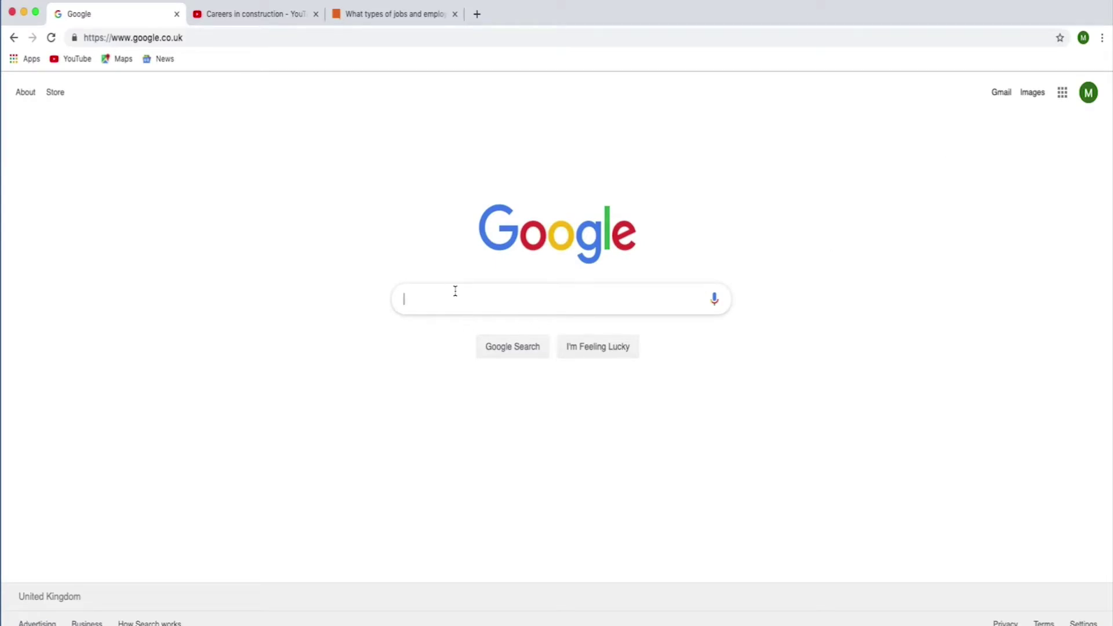
# - Find the InsertLearning extension through a Google search and add it to Chrome
pyautogui.write('insert learnimng')
pyautogui.press('BackSpace')
pyautogui.press('BackSpace')
pyautogui.press('BackSpace')
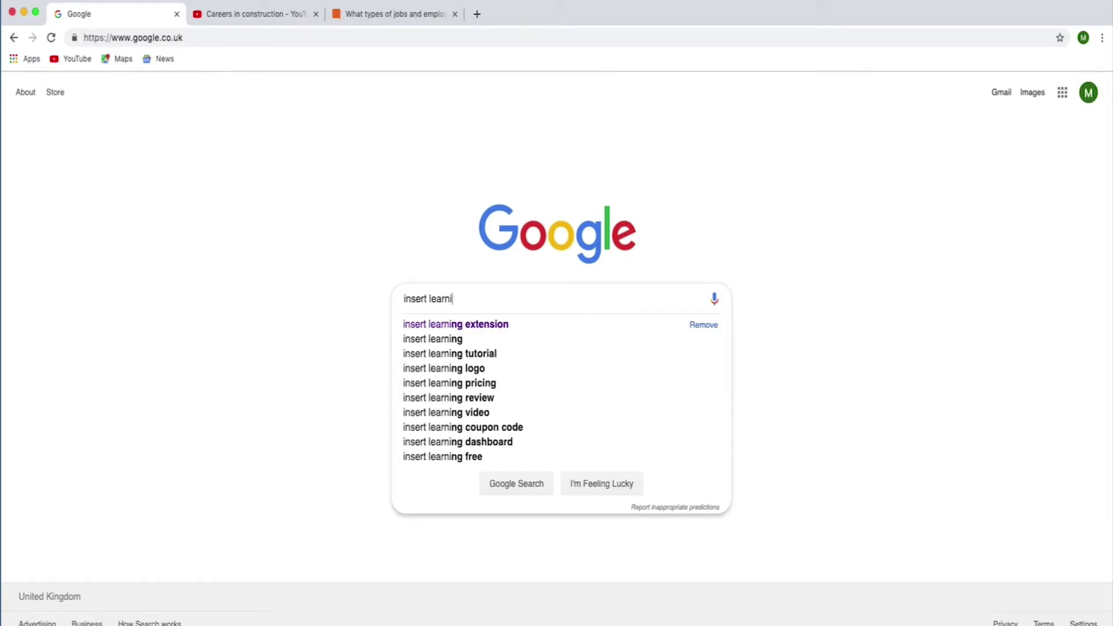
pyautogui.click(458, 326)
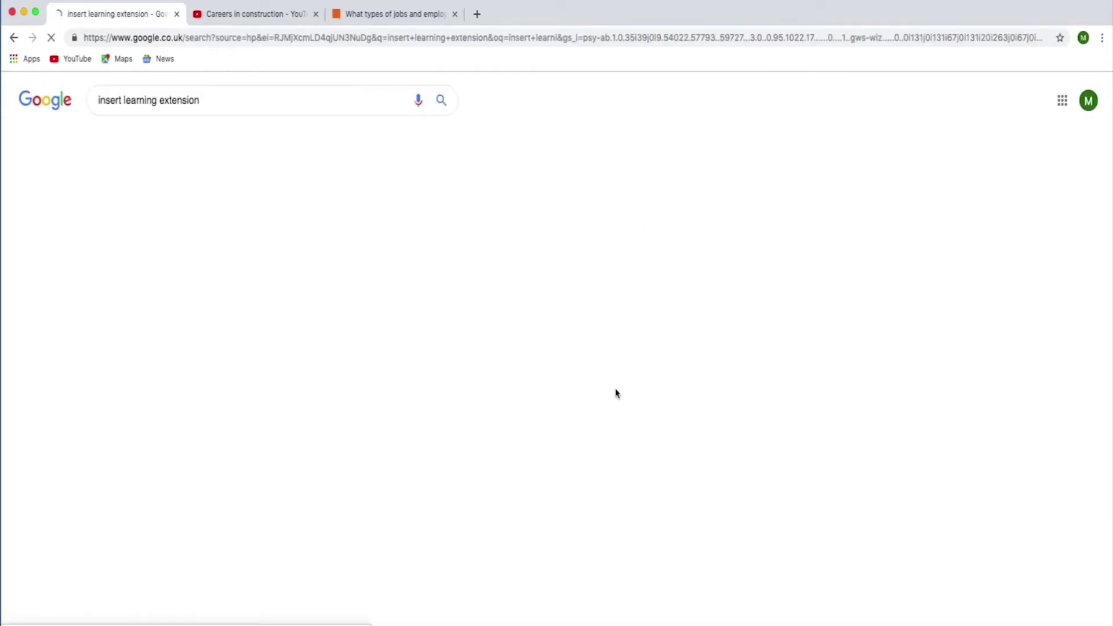
pyautogui.click(150, 195)
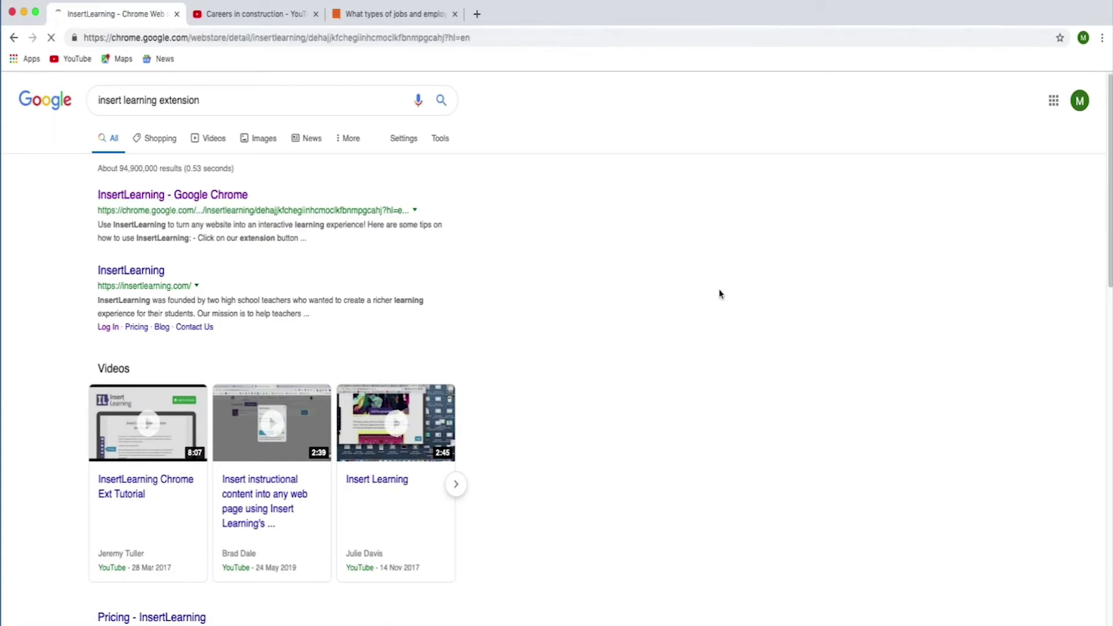
pyautogui.click(820, 189)
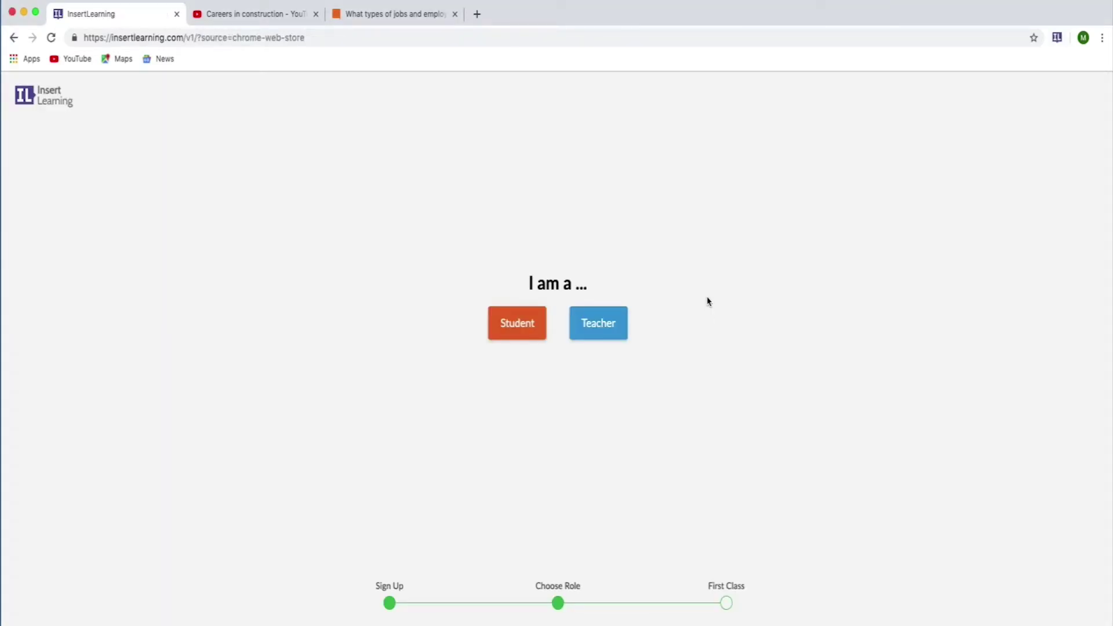
# - Sign up as a teacher and create the class 'Tuesday Tech Tips'
pyautogui.click(603, 329)
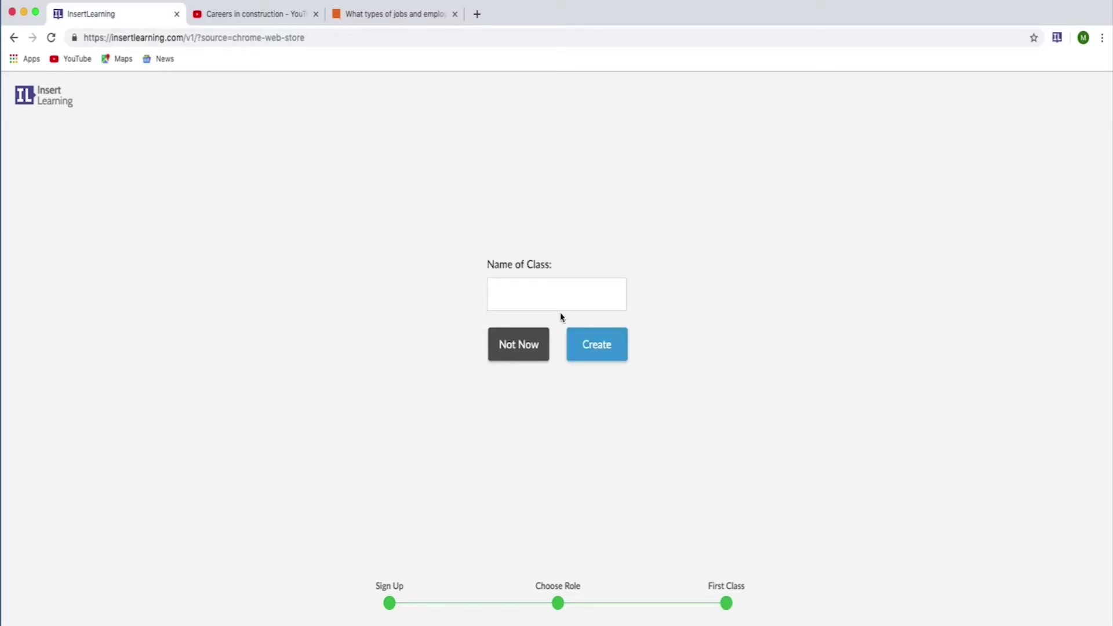
pyautogui.click(525, 297)
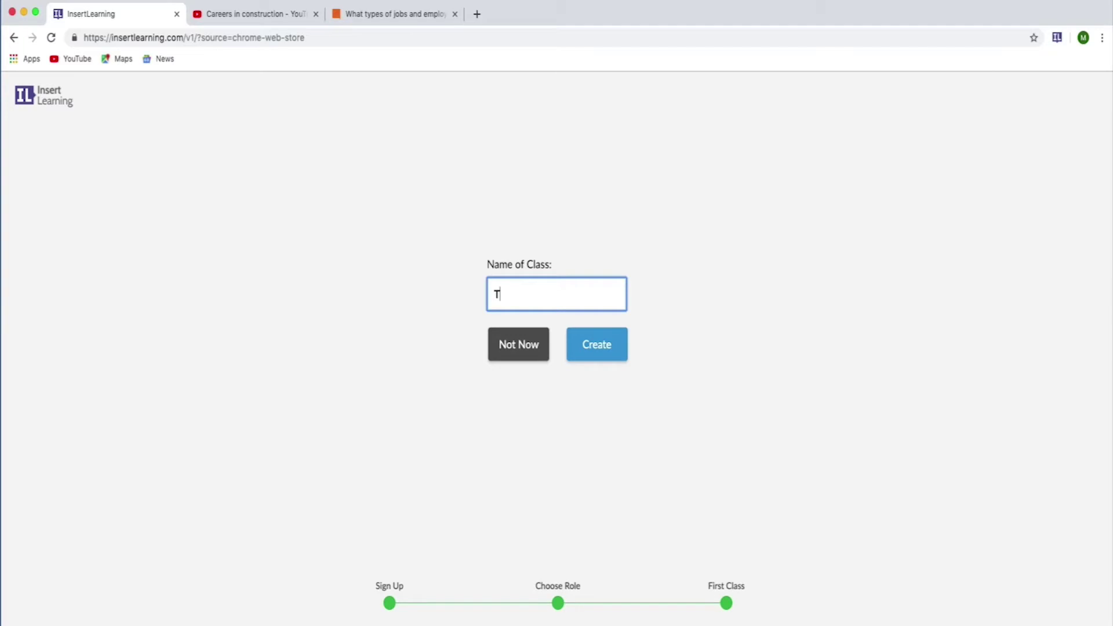
pyautogui.write('Tuesday Tech Tips')
pyautogui.click(610, 344)
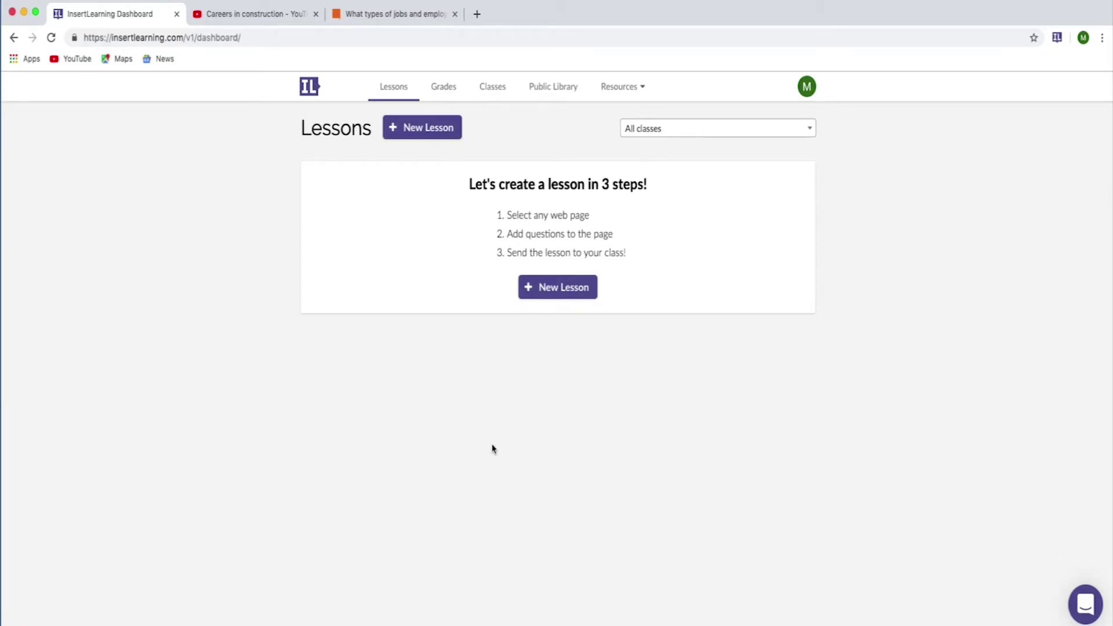
# - Launch InsertLearning on the construction jobs article and dismiss the lesson template chooser
pyautogui.click(394, 15)
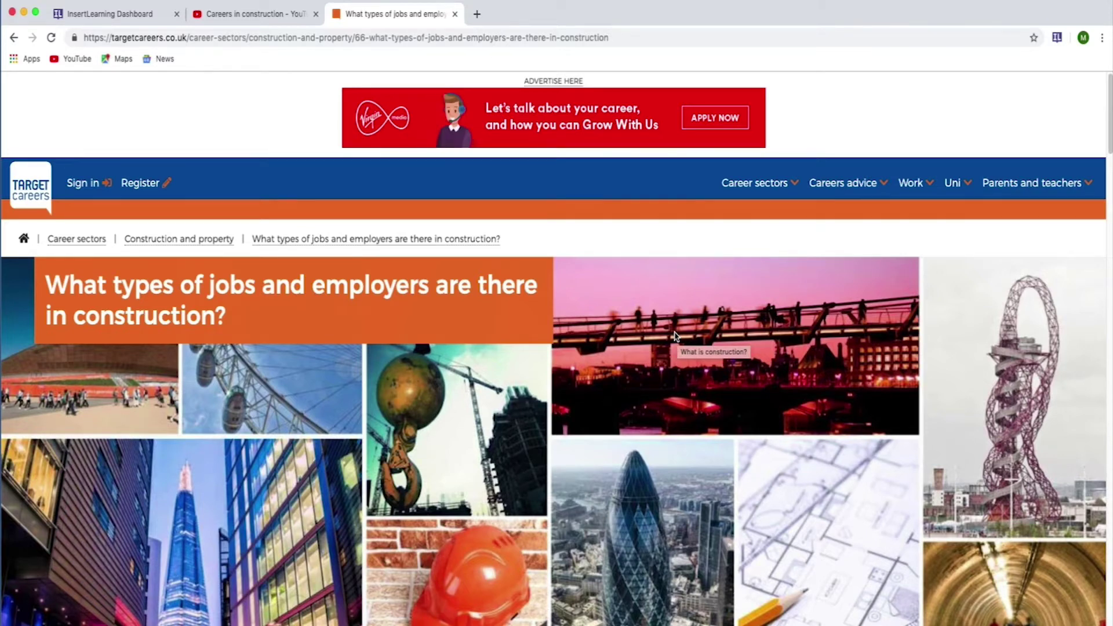
pyautogui.click(1057, 39)
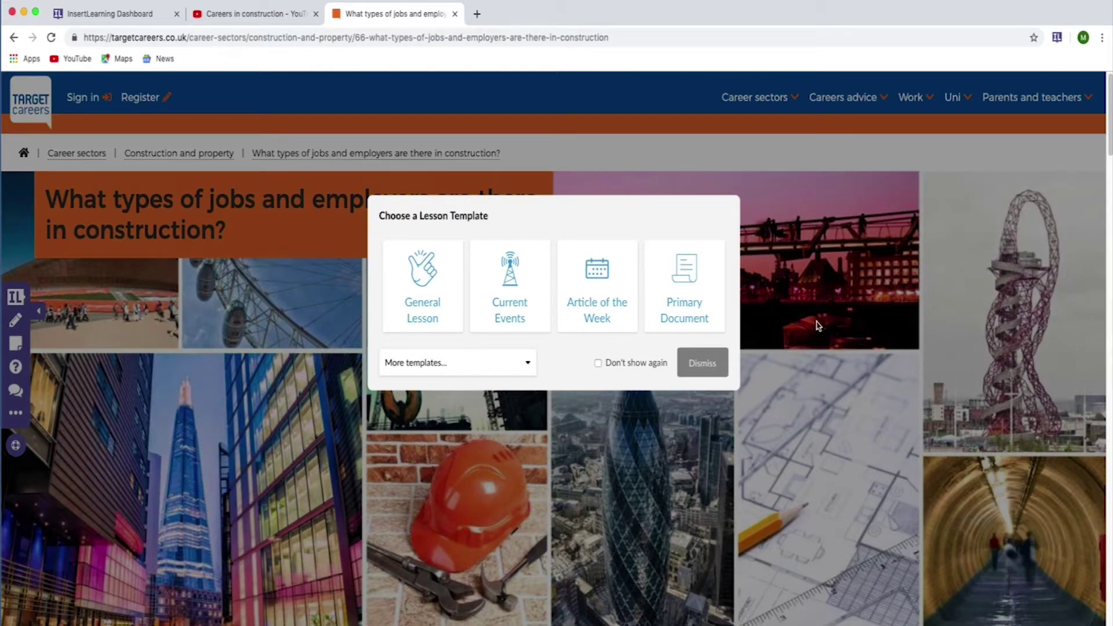
pyautogui.click(712, 370)
# - Place a blank sticky note below the article's bold introductory paragraph
pyautogui.scroll(-2, 450, 259)
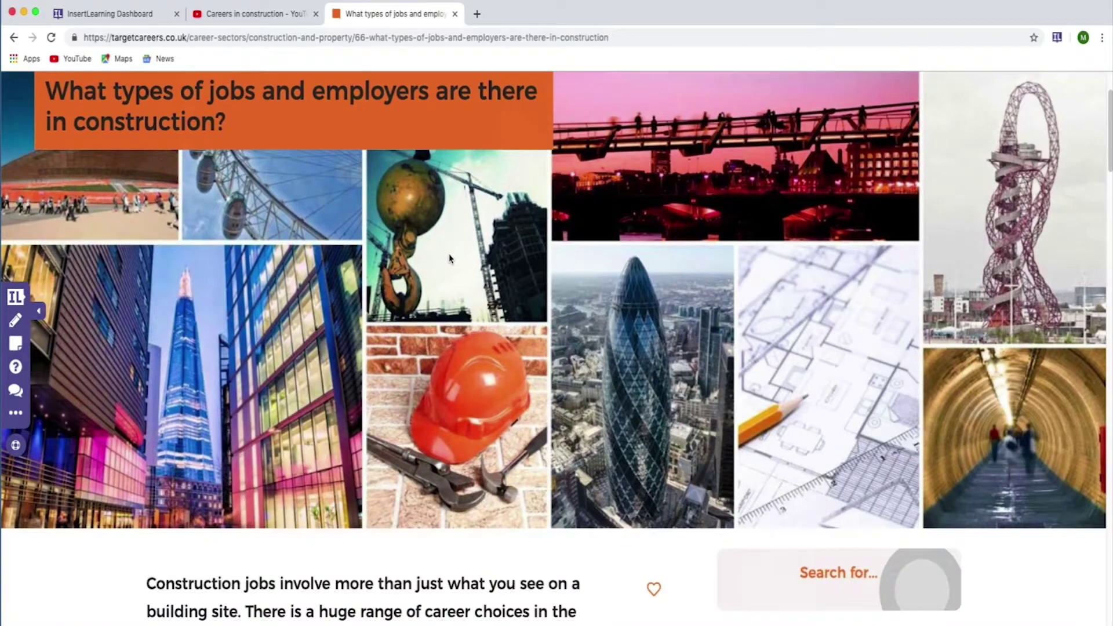
pyautogui.scroll(-6, 450, 258)
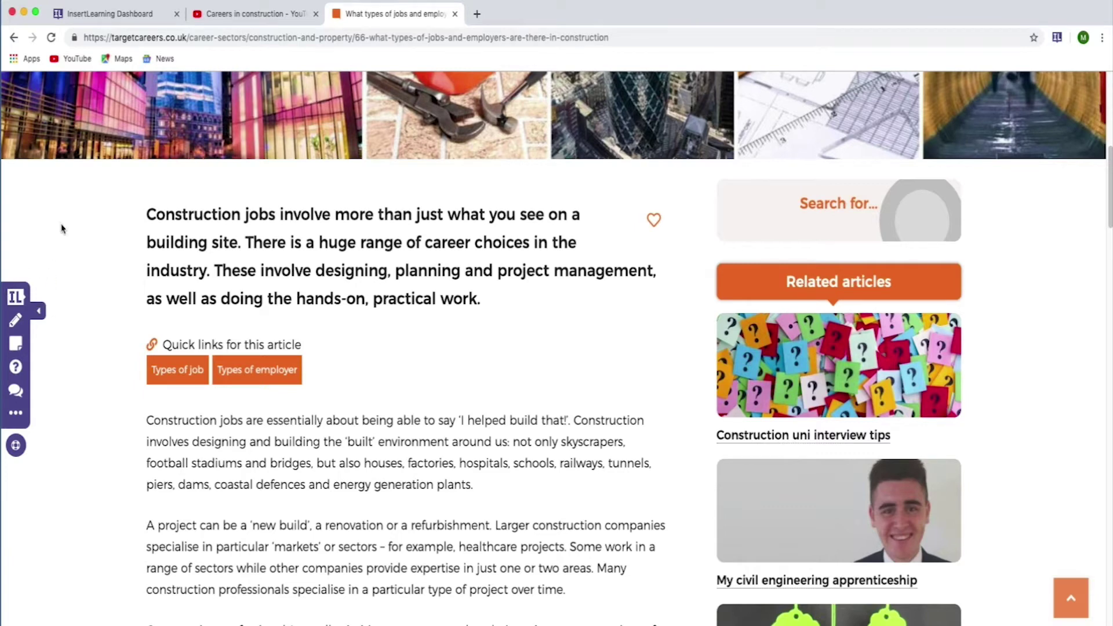
pyautogui.scroll(-2, 106, 341)
pyautogui.scroll(-1, 102, 336)
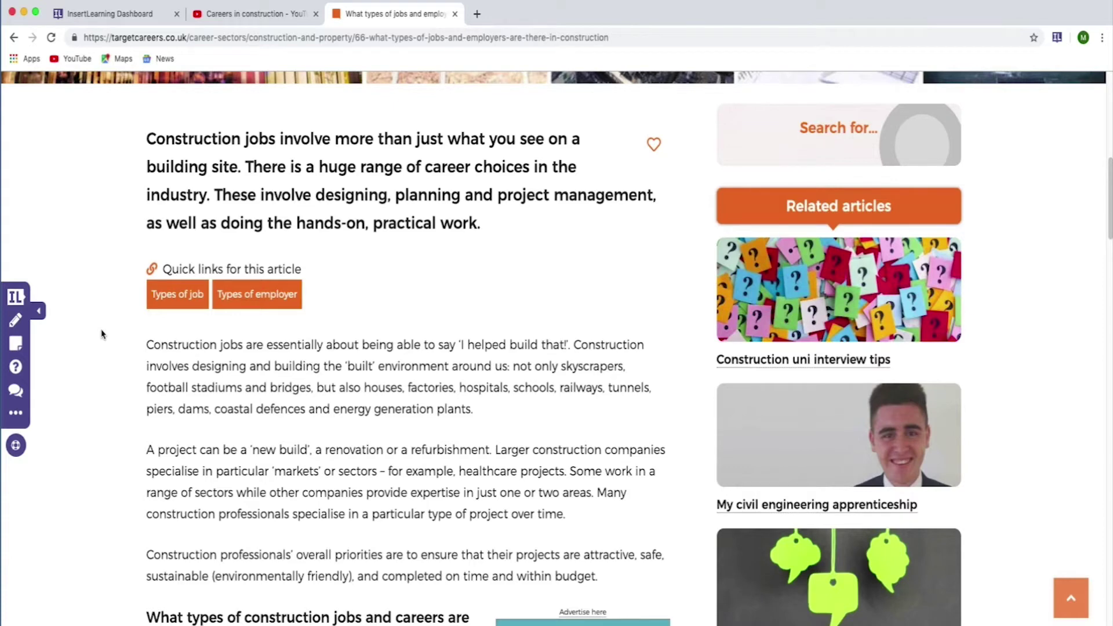
pyautogui.click(16, 344)
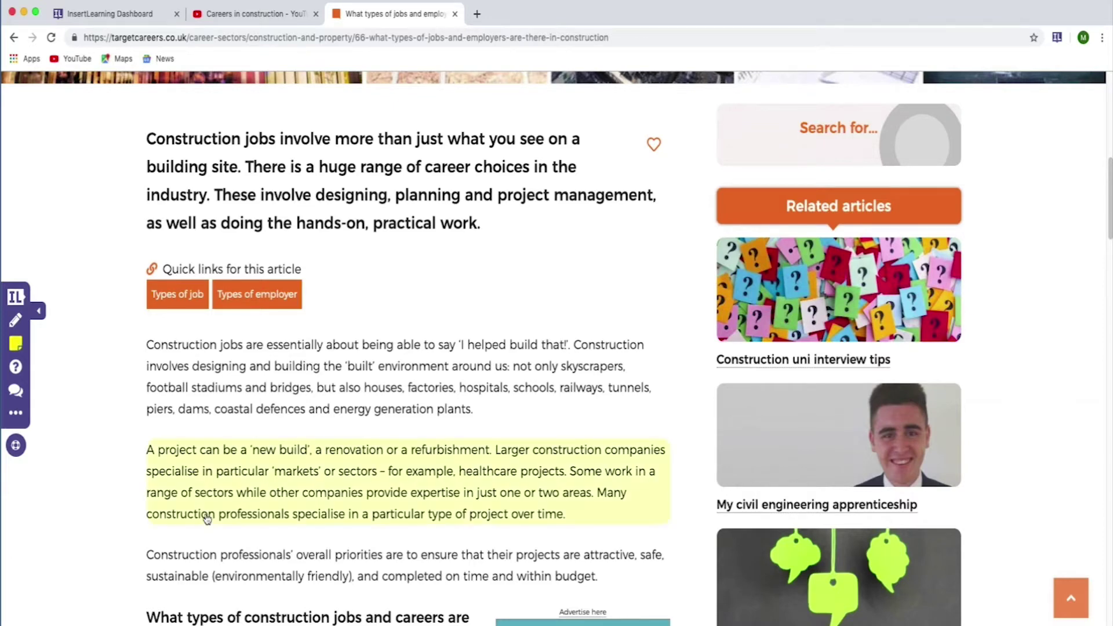
pyautogui.click(195, 184)
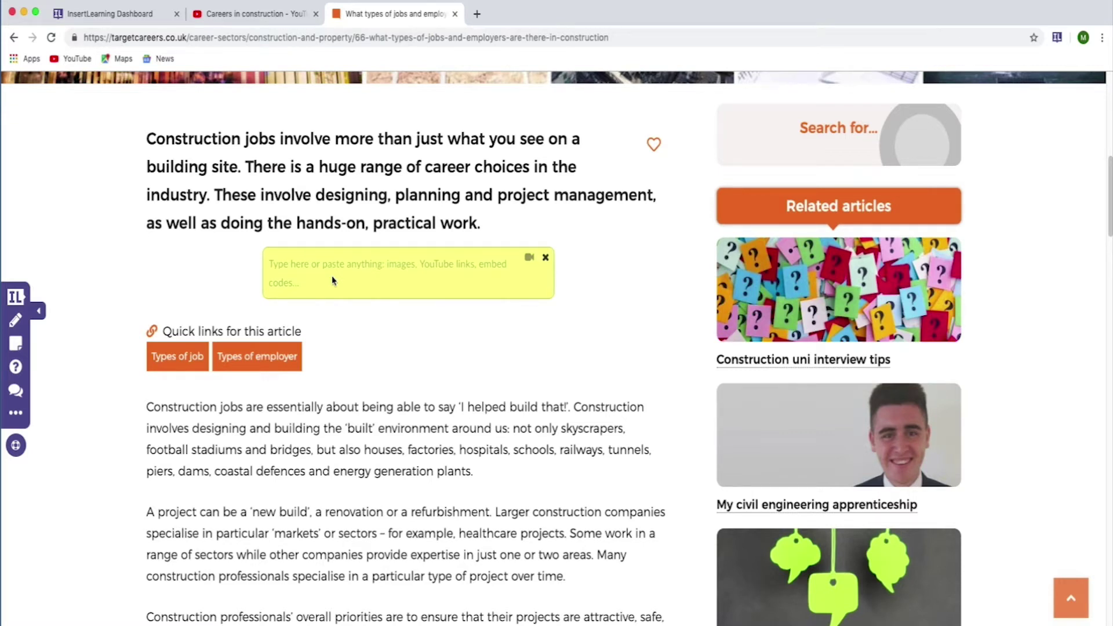
# - Write 'Watch the short video below, read the highlighted text and answer the questions given' in the note
pyautogui.write('Watch the short video below, read the highlighted text and answers')
pyautogui.press('BackSpace')
pyautogui.write('the questions givemn')
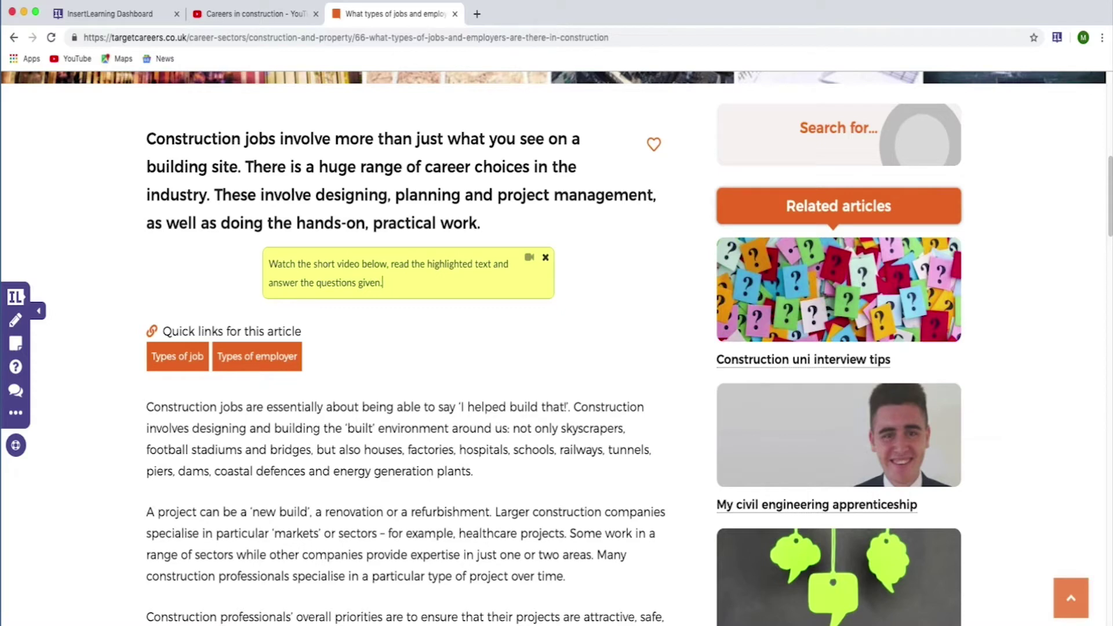
pyautogui.press('Return')
pyautogui.press('BackSpace')
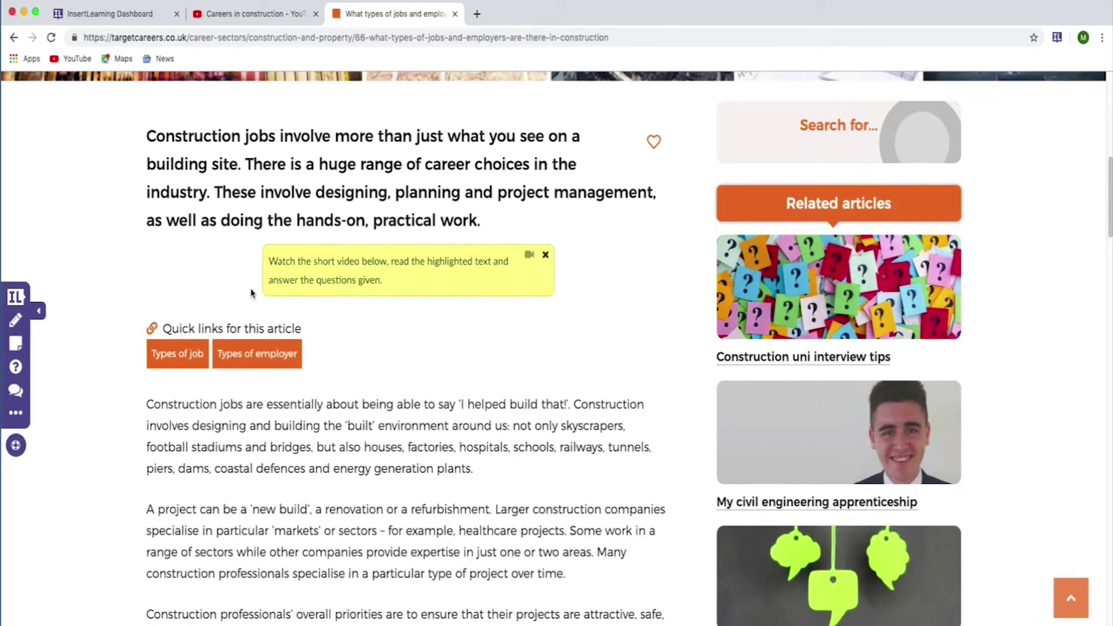
pyautogui.scroll(-1, 252, 289)
pyautogui.scroll(-2, 251, 289)
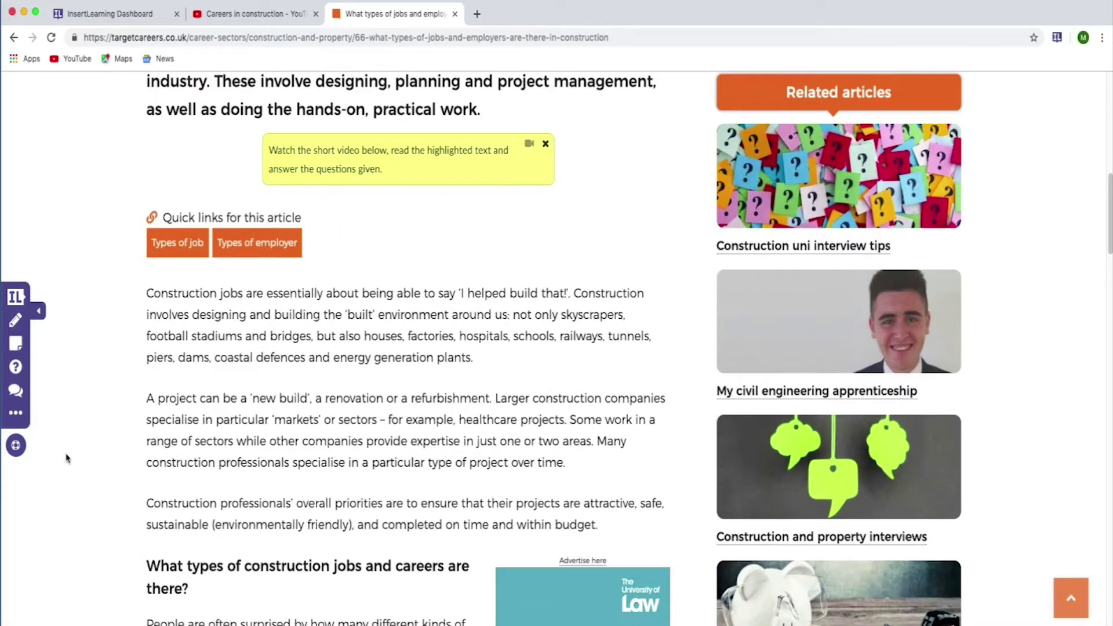
pyautogui.click(236, 22)
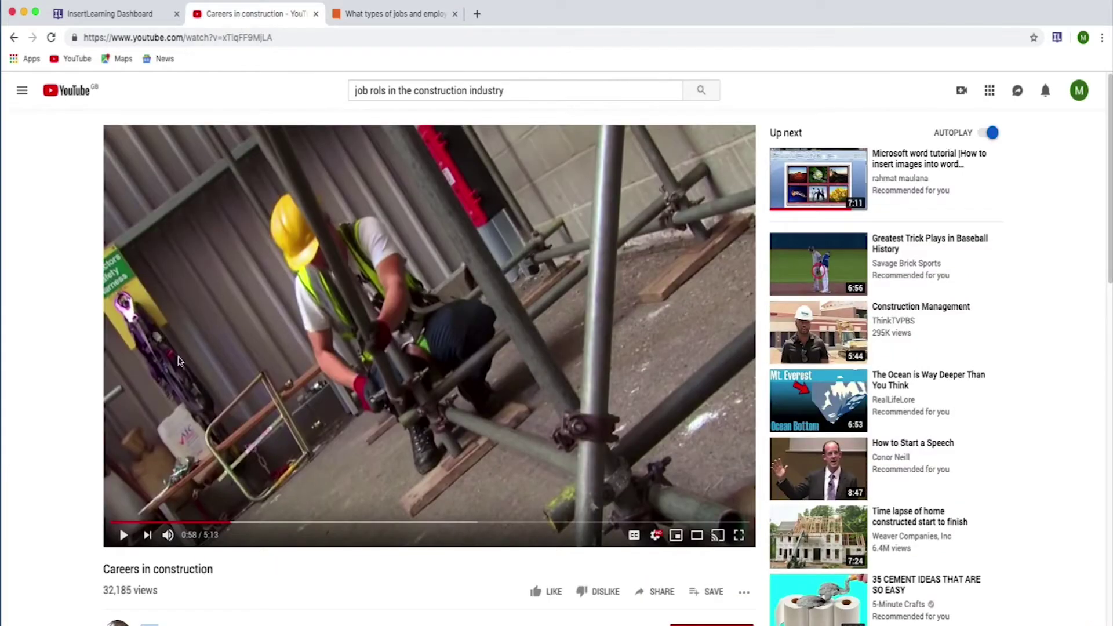
# - Copy the Careers in construction video's YouTube URL and return to the article
pyautogui.scroll(-6, 179, 361)
pyautogui.scroll(6, 179, 361)
pyautogui.click(191, 38)
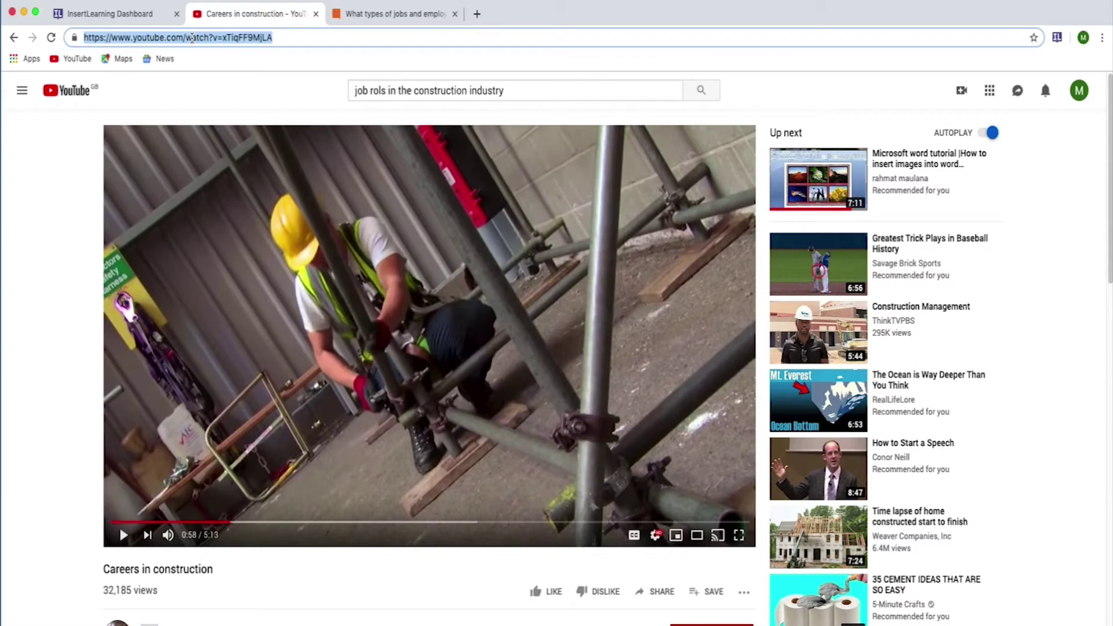
pyautogui.click(392, 16)
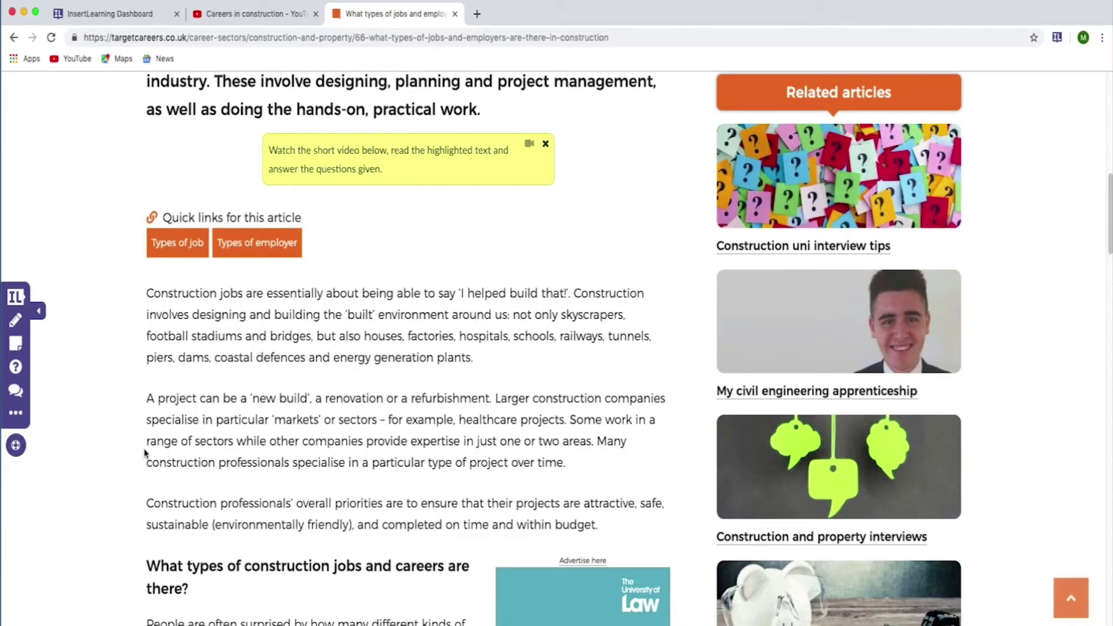
# - Embed the Careers in construction video in a new sticky note below the quick links
pyautogui.scroll(-1, 108, 369)
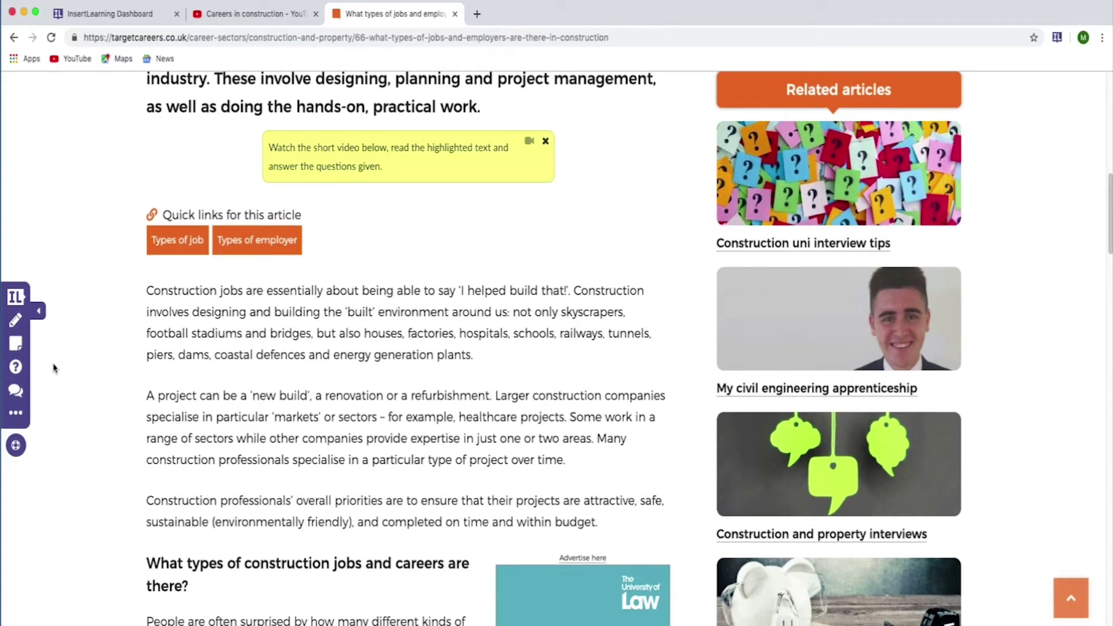
pyautogui.click(15, 345)
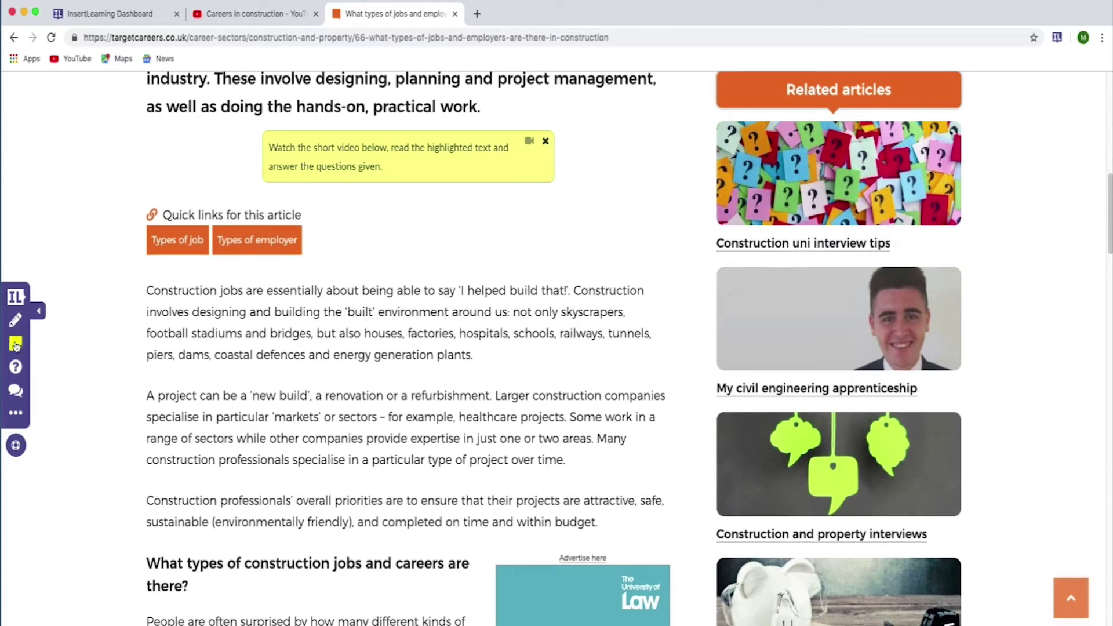
pyautogui.click(338, 256)
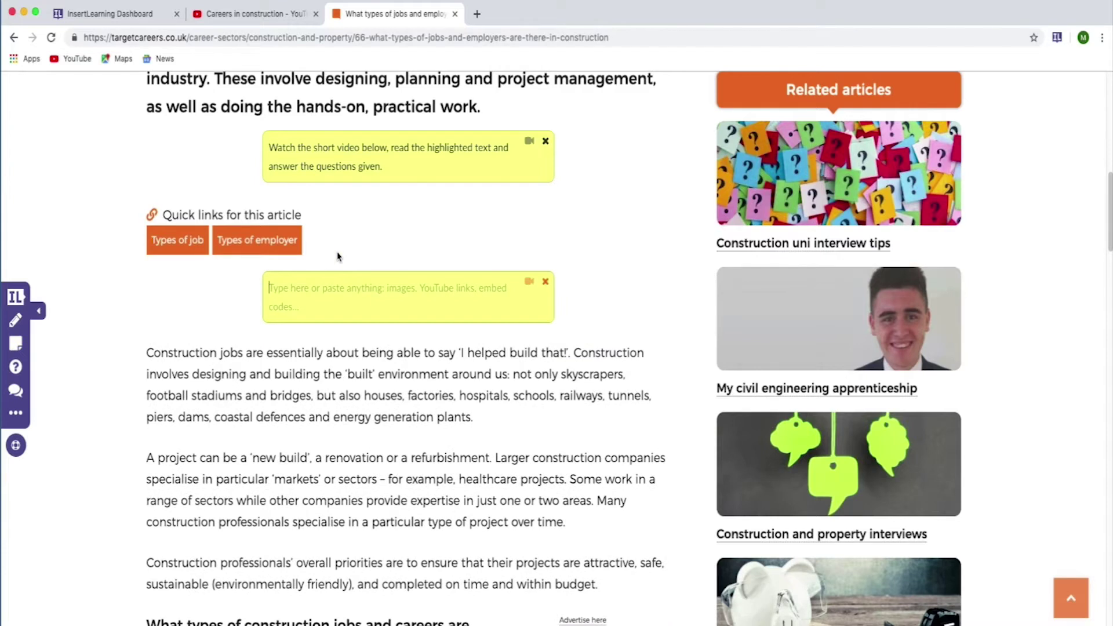
pyautogui.press('super+v')
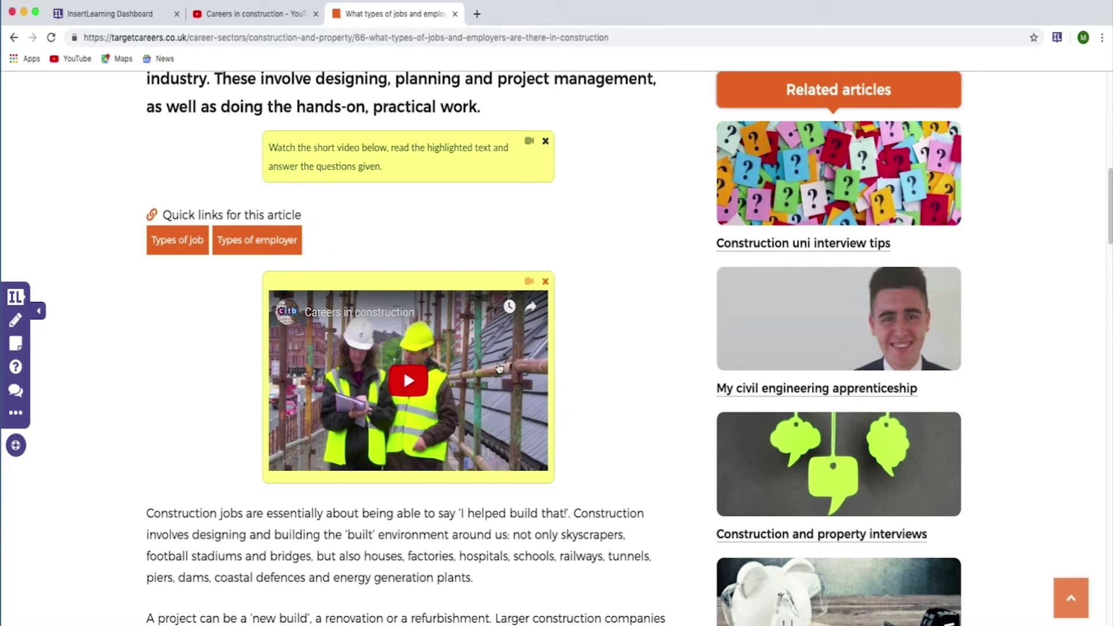
# - Highlight the Architects and Landscape architects bullets in yellow
pyautogui.scroll(-1, 577, 345)
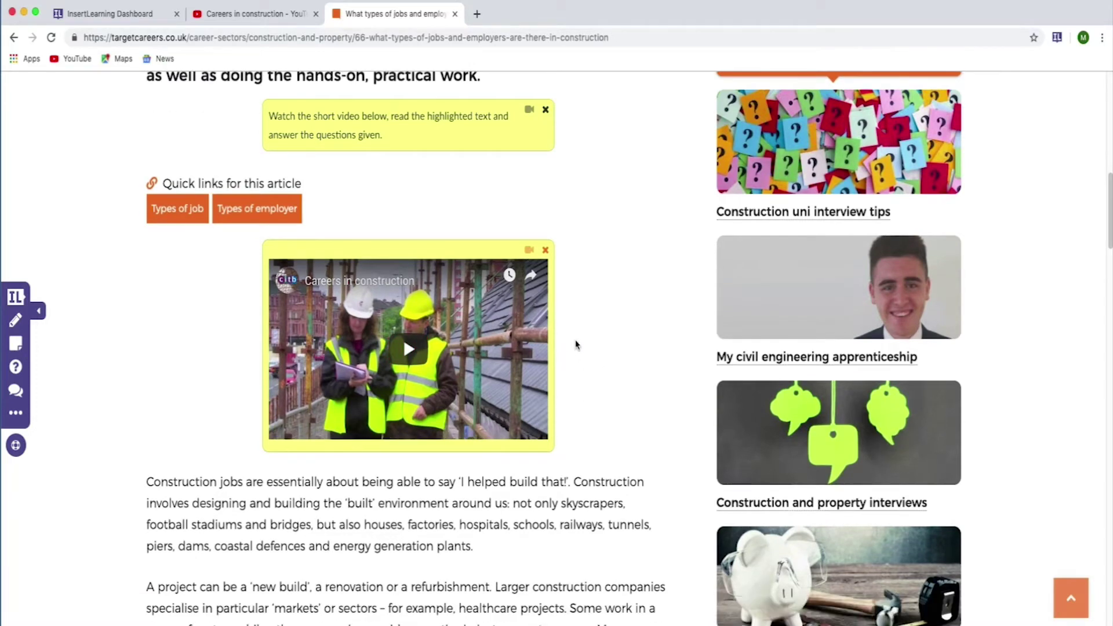
pyautogui.scroll(-12, 576, 345)
pyautogui.click(15, 321)
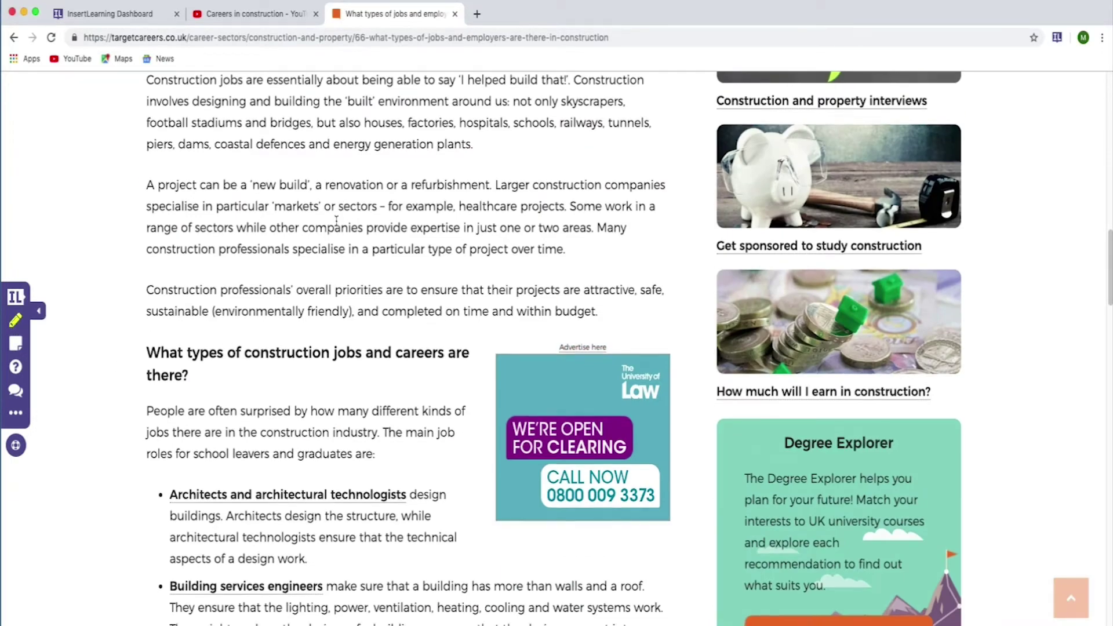
pyautogui.scroll(-4, 337, 221)
pyautogui.moveTo(169, 263)
pyautogui.mouseDown()
pyautogui.moveTo(348, 301)
pyautogui.moveTo(368, 350)
pyautogui.mouseUp()
pyautogui.scroll(-3, 262, 435)
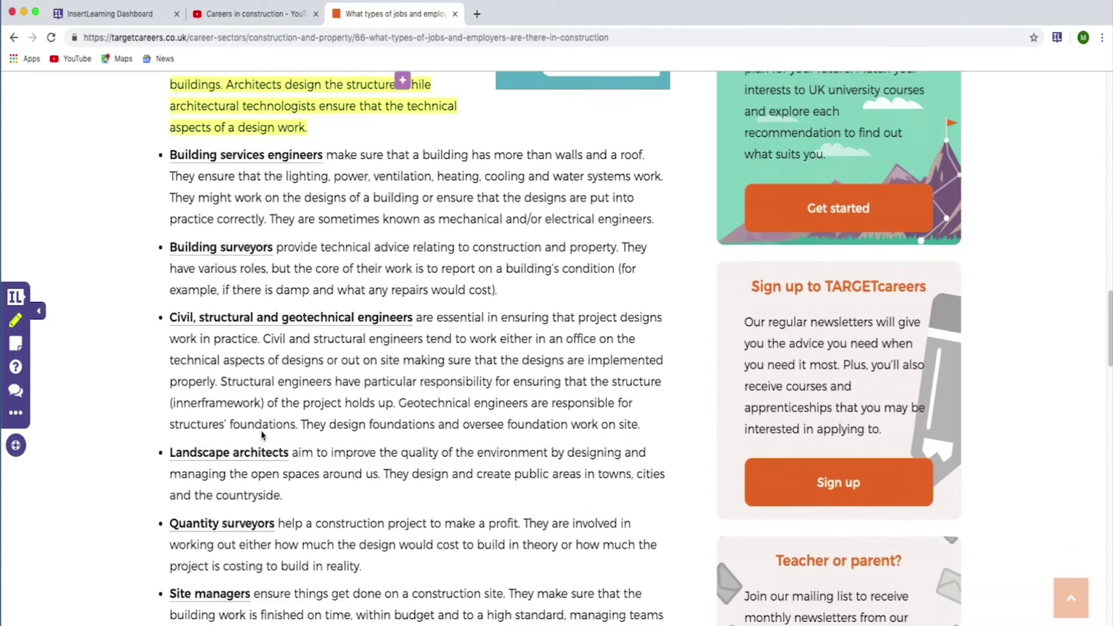
pyautogui.moveTo(171, 462)
pyautogui.mouseDown()
pyautogui.moveTo(379, 476)
pyautogui.moveTo(409, 500)
pyautogui.mouseUp()
# - Highlight the Consultants and Subcontractor organisations bullets in yellow
pyautogui.scroll(-10, 348, 348)
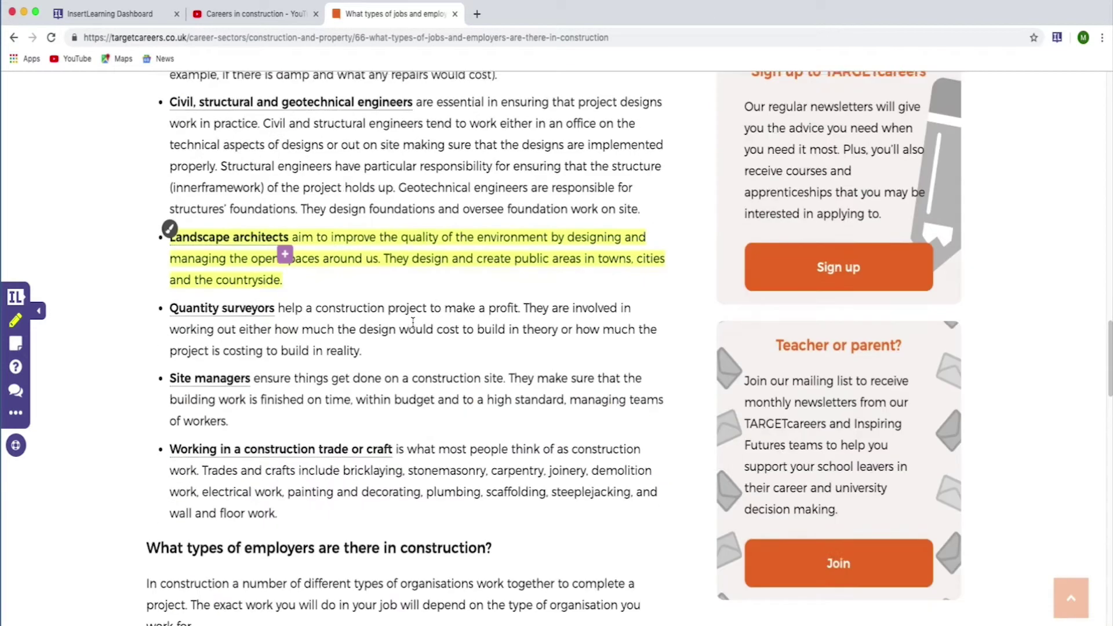
pyautogui.moveTo(168, 265)
pyautogui.mouseDown()
pyautogui.moveTo(371, 296)
pyautogui.moveTo(386, 316)
pyautogui.mouseUp()
pyautogui.moveTo(145, 389); pyautogui.dragTo(442, 459)
pyautogui.scroll(6, 620, 472)
pyautogui.scroll(12, 620, 473)
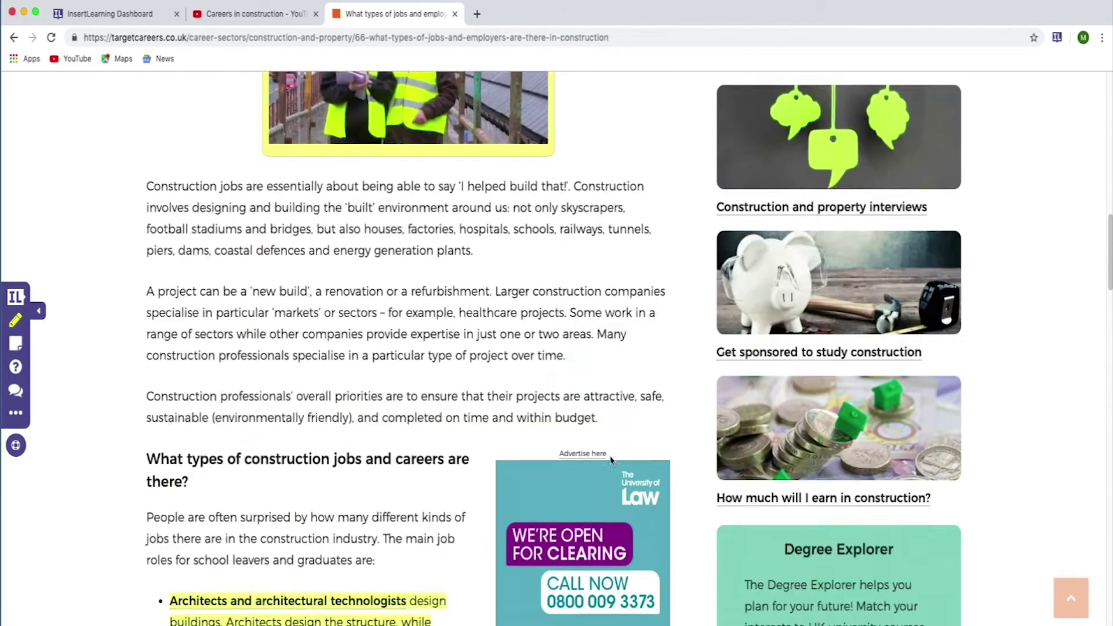
pyautogui.scroll(5, 425, 326)
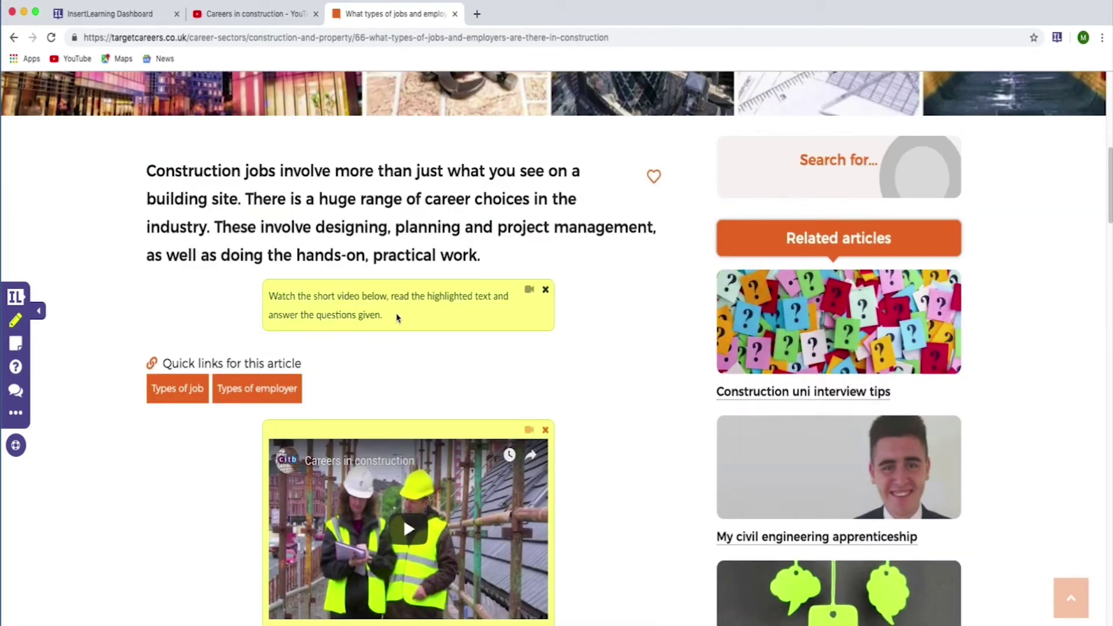
pyautogui.scroll(-20, 394, 312)
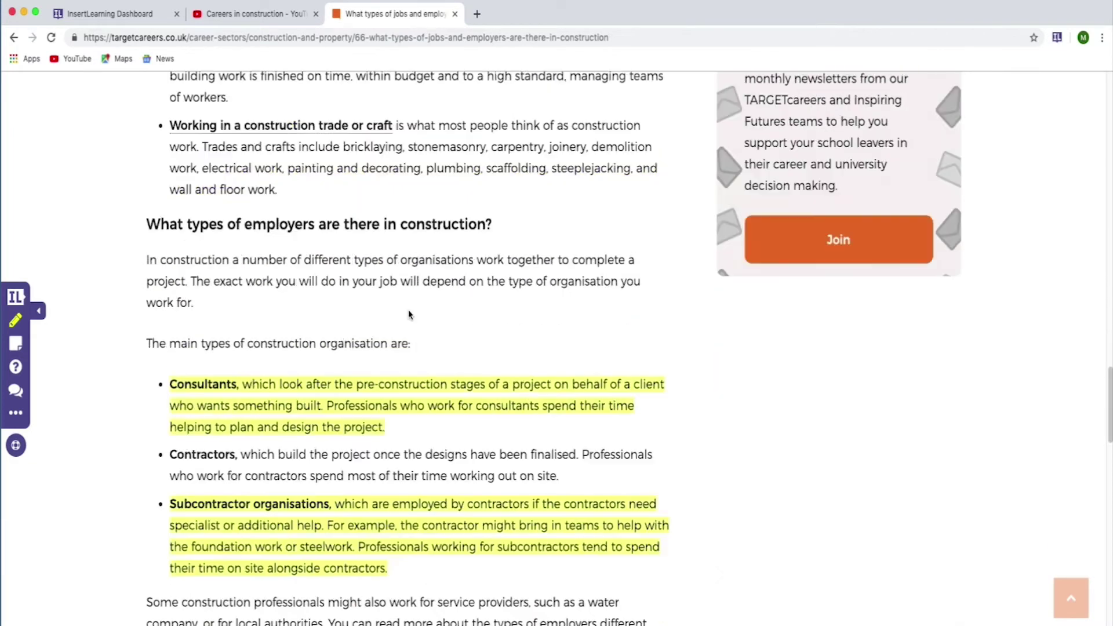
pyautogui.scroll(8, 410, 315)
pyautogui.scroll(-2, 232, 325)
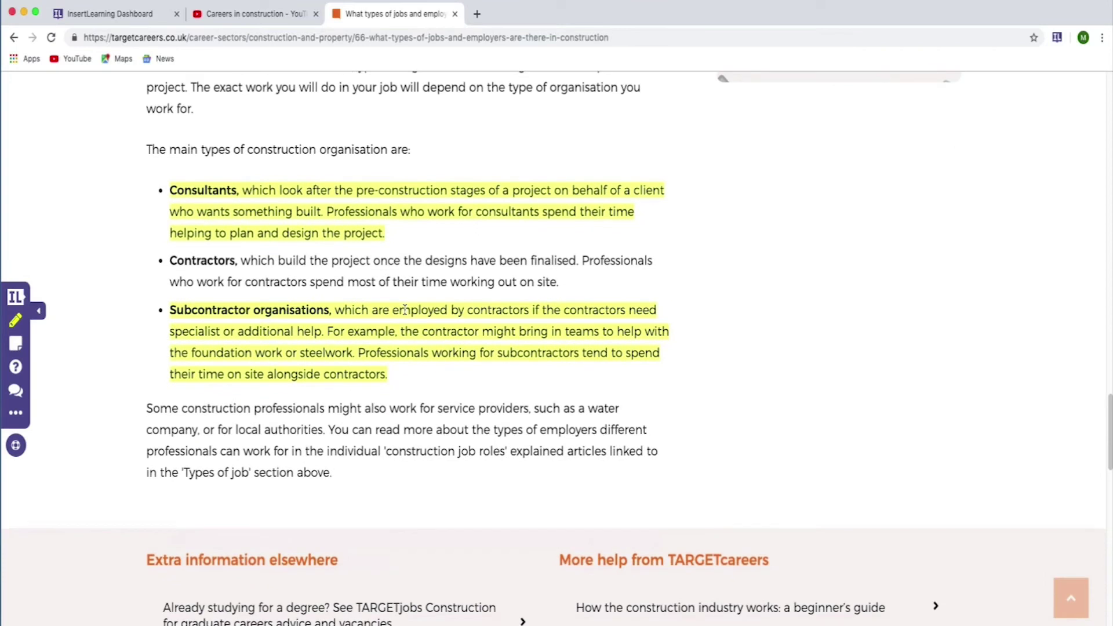
# - Add a discussion asking who works with civil engineers, landscape architects and regional planners on boundaries
pyautogui.click(16, 390)
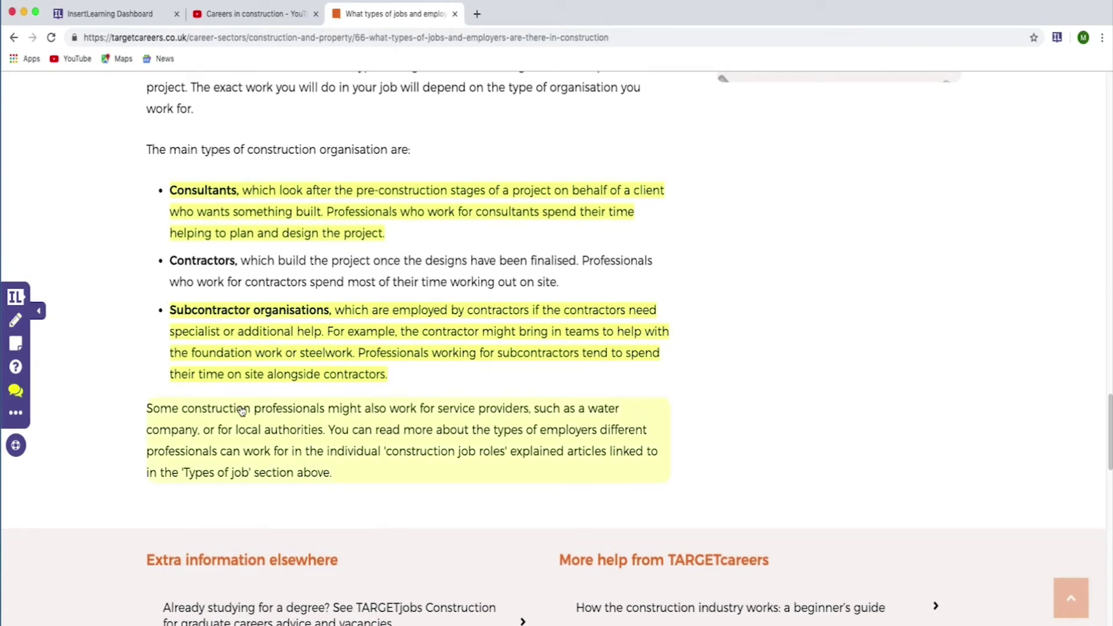
pyautogui.click(319, 473)
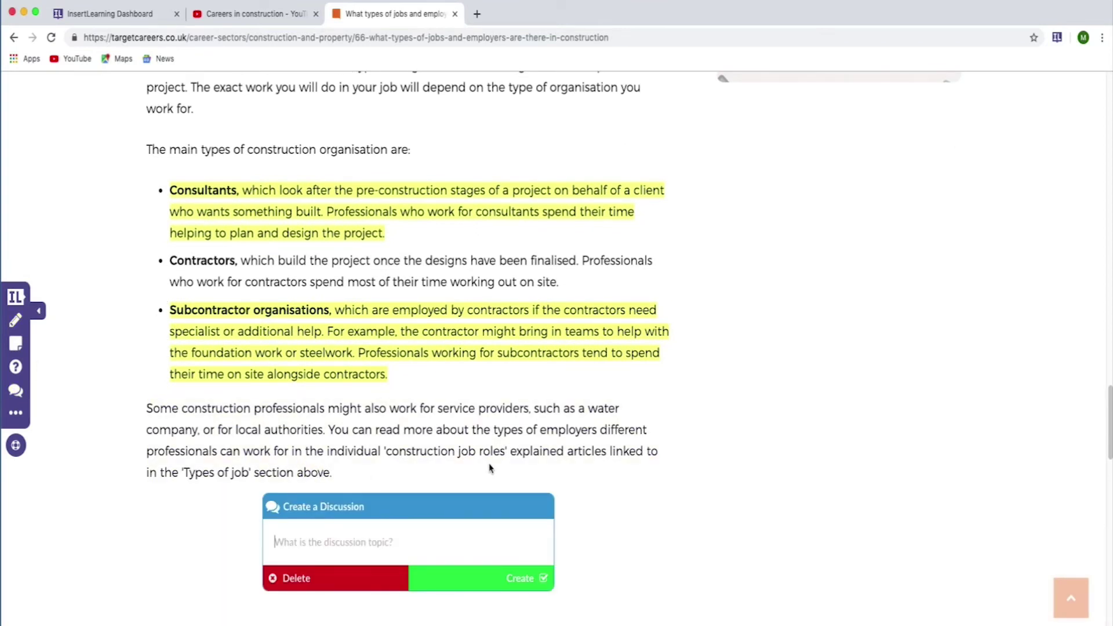
pyautogui.scroll(-3, 490, 468)
pyautogui.write('Who works with civil engineers, landscape architects and regional planners to establish official land, airspace and water boundaries?')
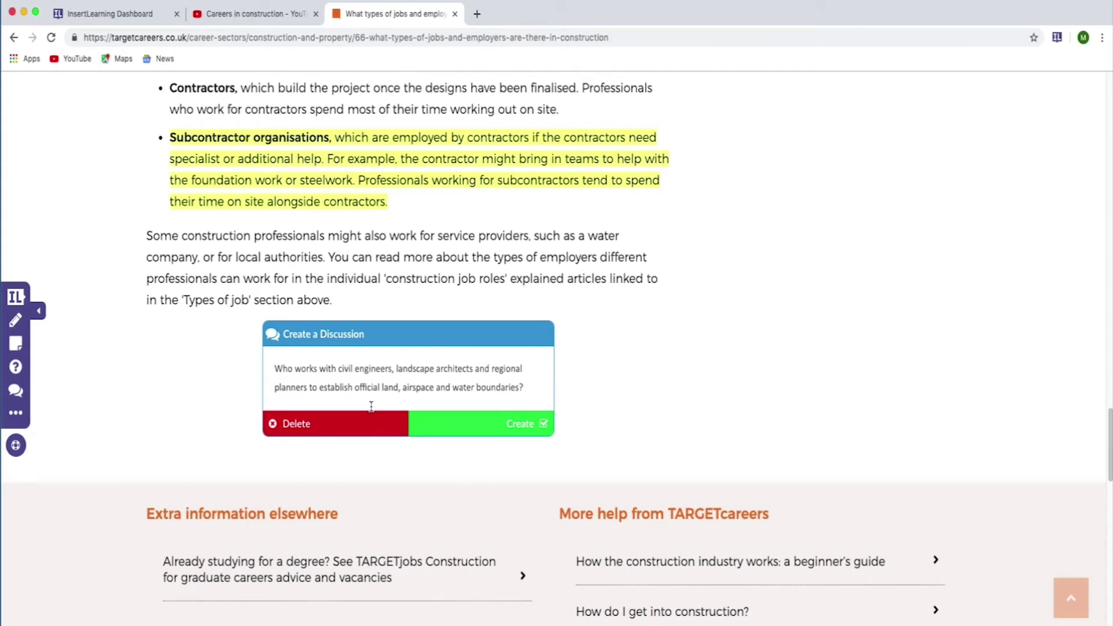
pyautogui.click(509, 427)
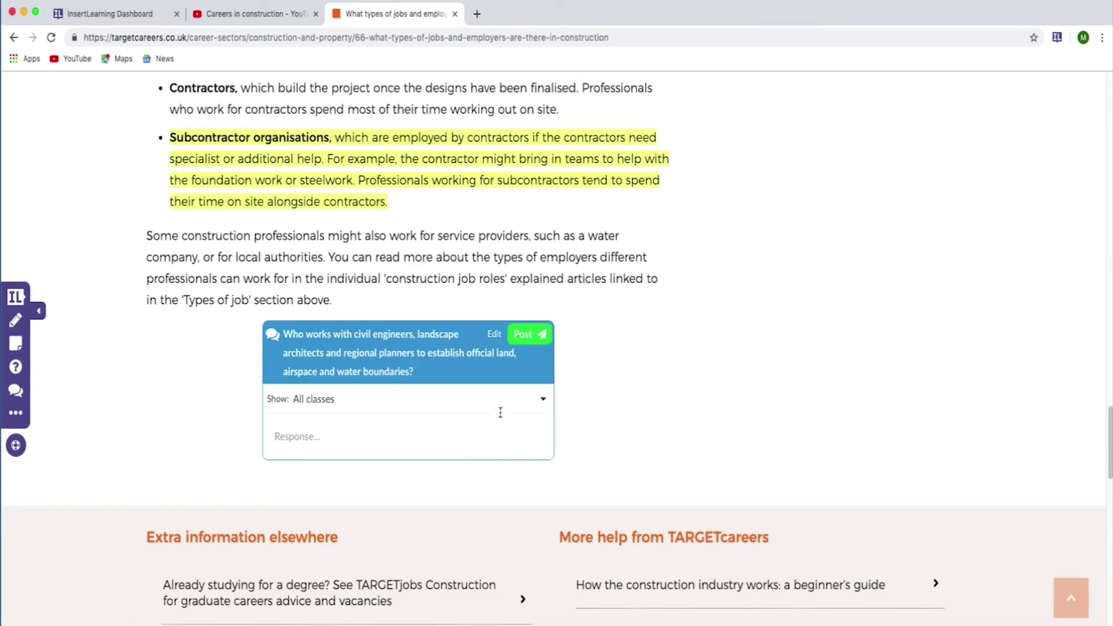
pyautogui.scroll(20, 501, 413)
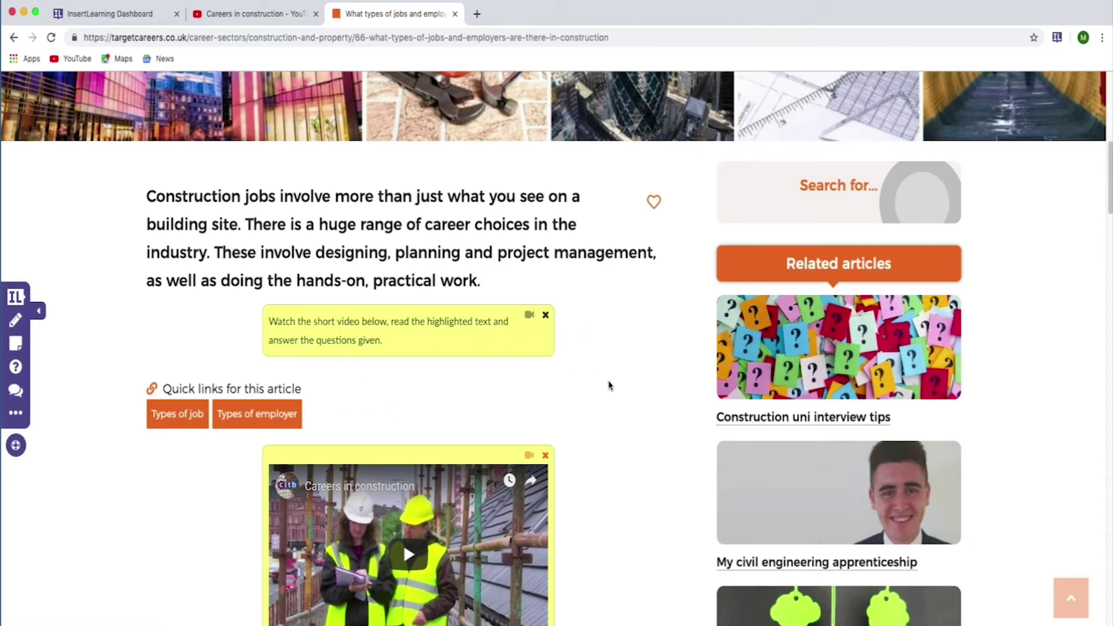
pyautogui.scroll(-3, 603, 371)
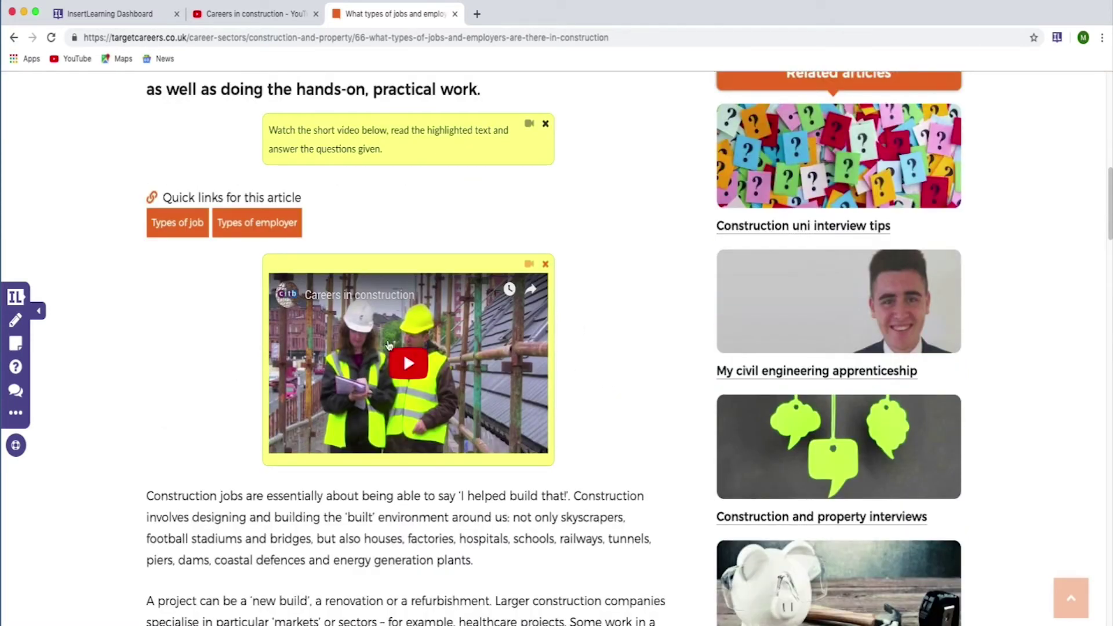
pyautogui.scroll(-3, 635, 355)
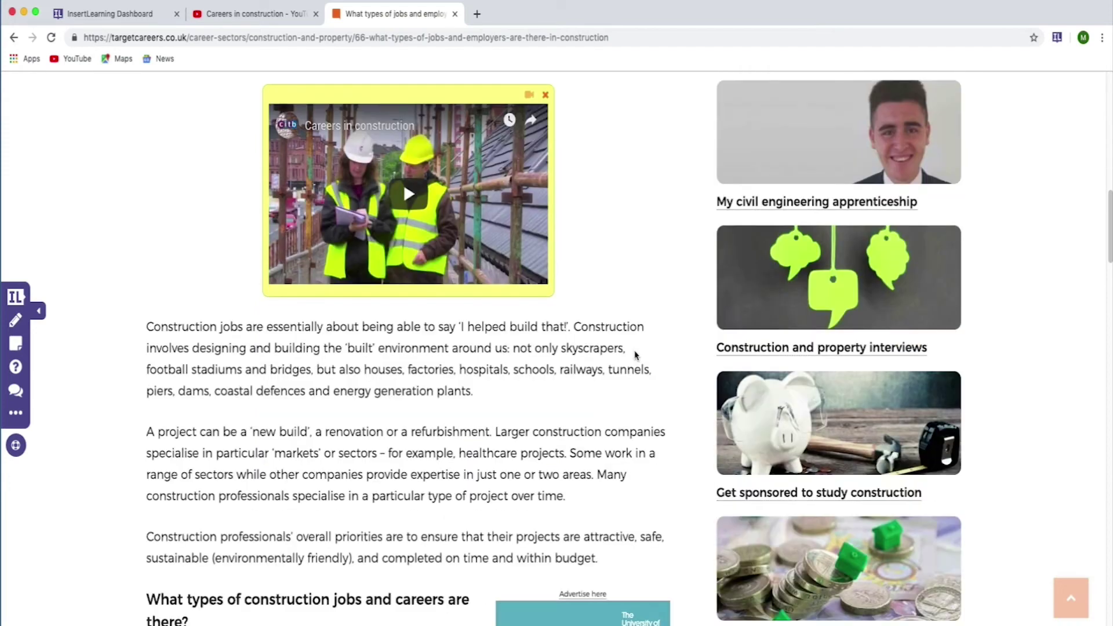
pyautogui.scroll(-8, 635, 355)
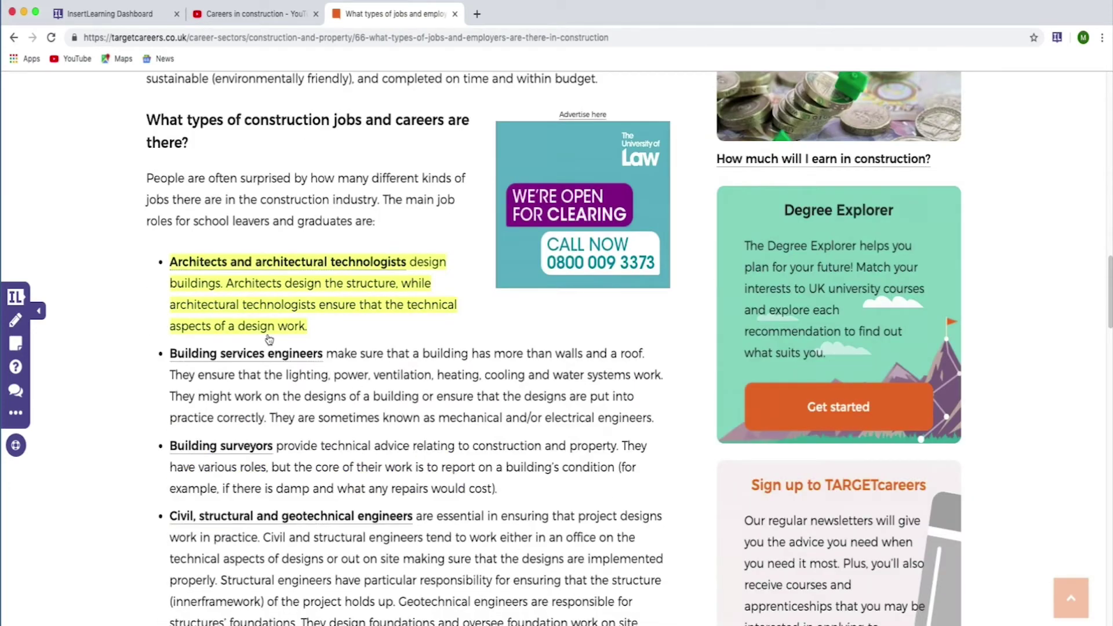
pyautogui.scroll(-20, 400, 303)
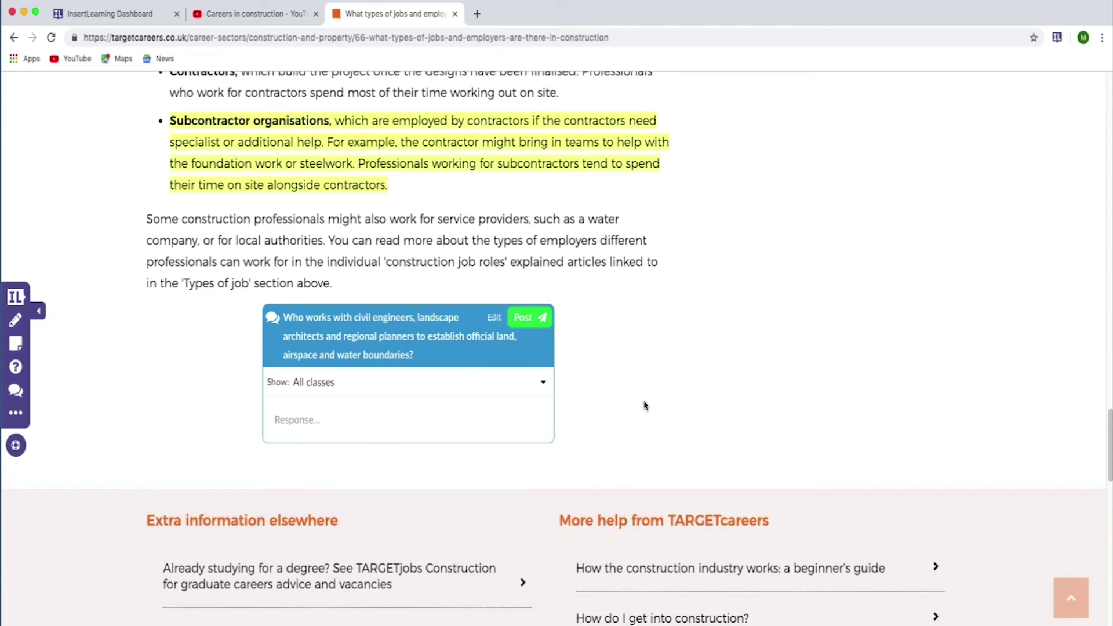
pyautogui.scroll(-1, 377, 371)
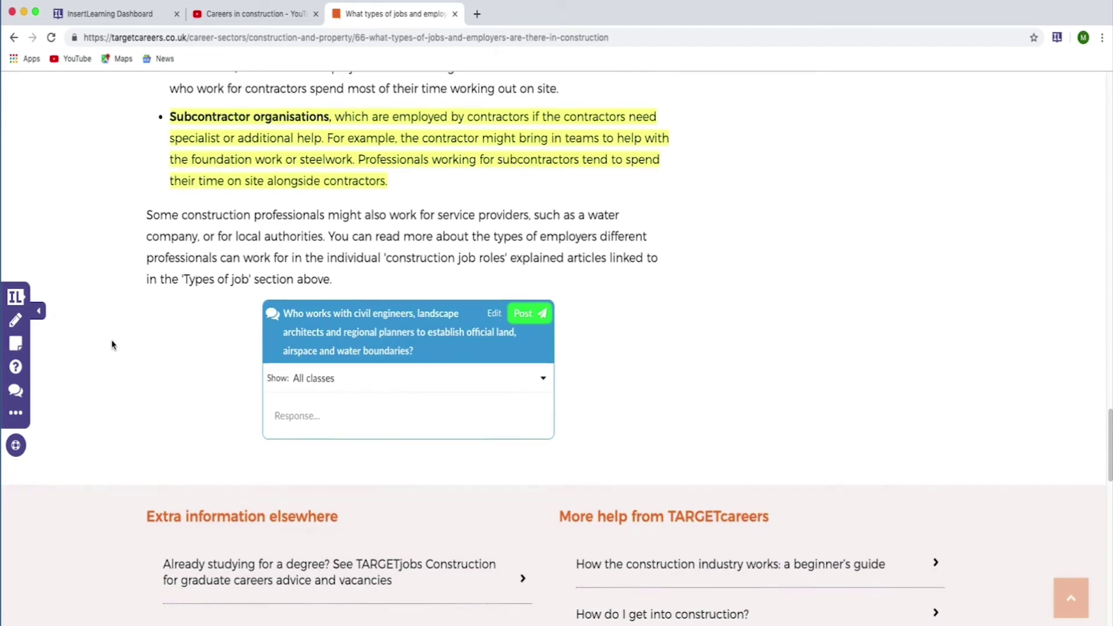
# - Assign the annotated construction-careers lesson to the Tuesday Tech Tips class
pyautogui.click(17, 297)
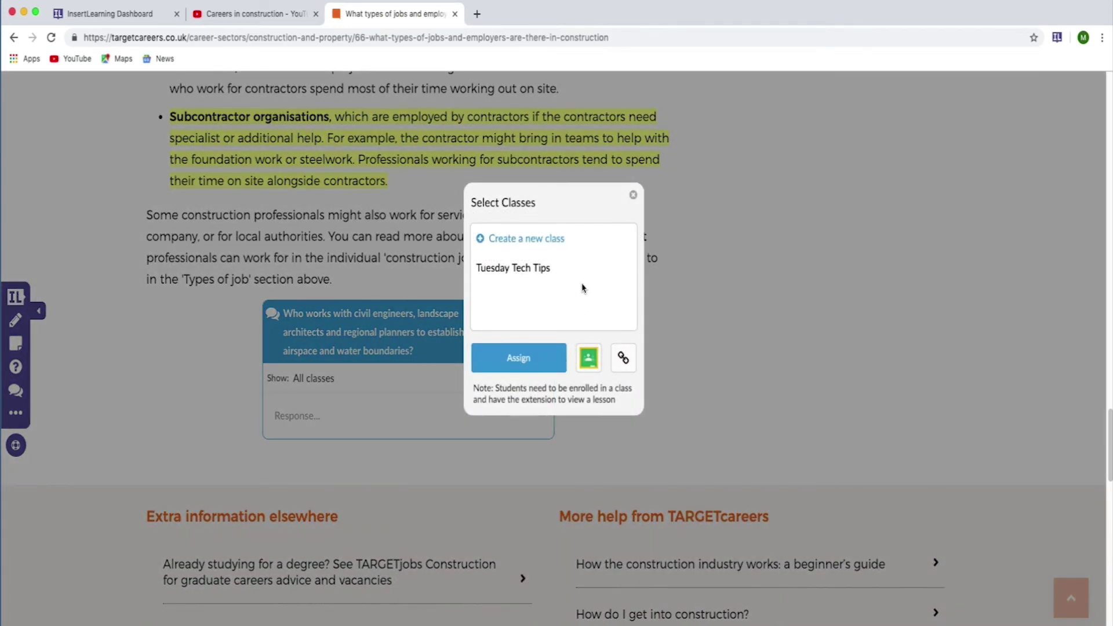
pyautogui.click(522, 274)
pyautogui.click(516, 372)
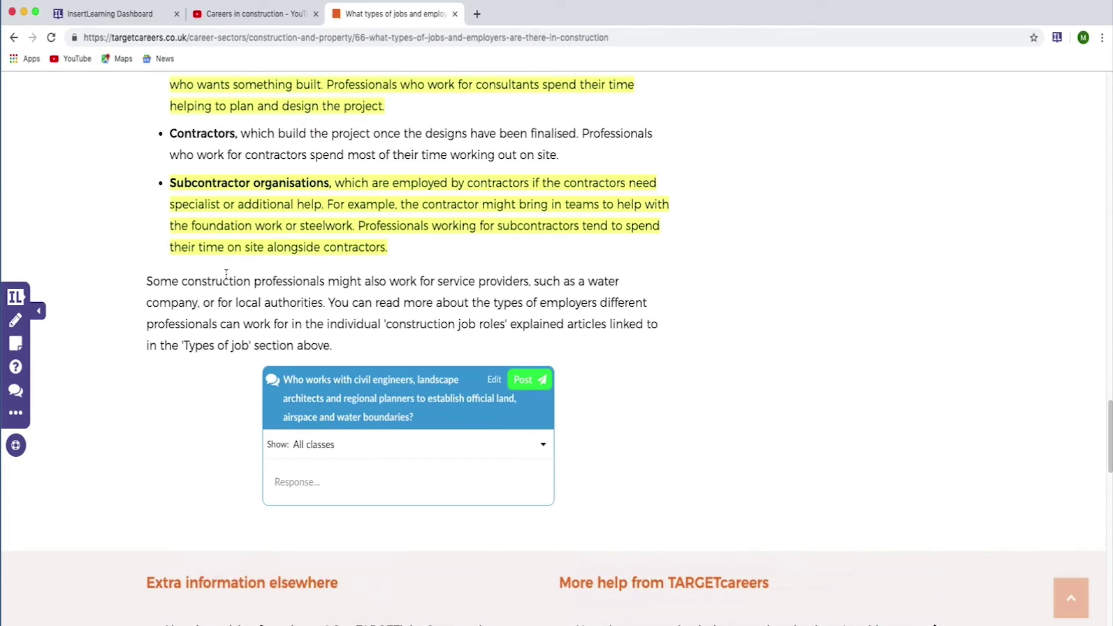
# - Show the class join code full screen on the dashboard, close it, and open Grades
pyautogui.click(128, 16)
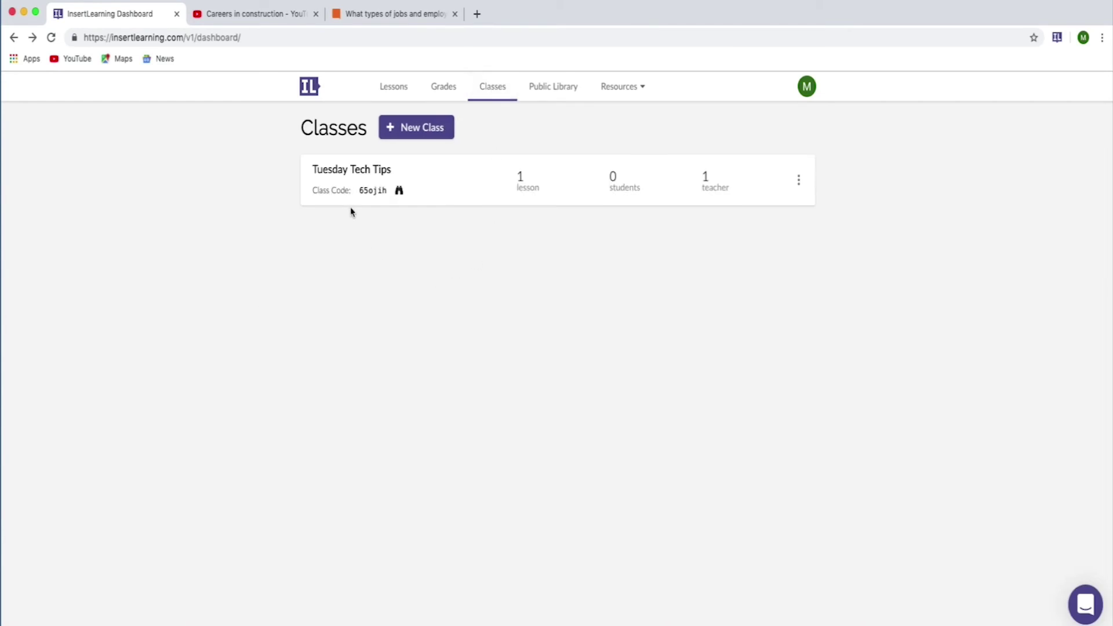
pyautogui.click(399, 191)
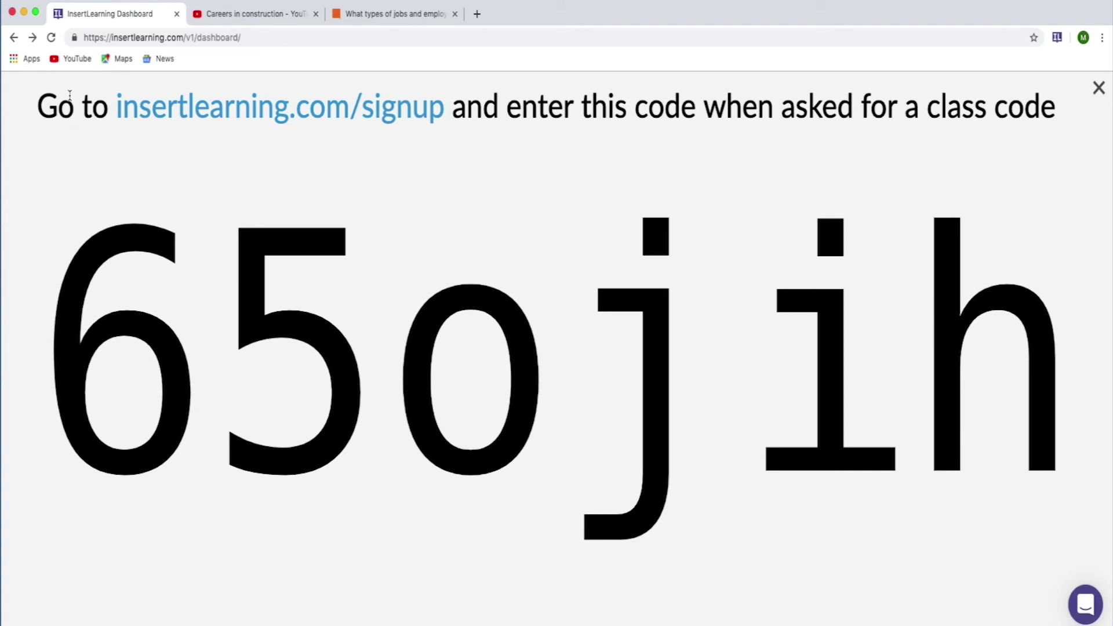
pyautogui.press('Escape')
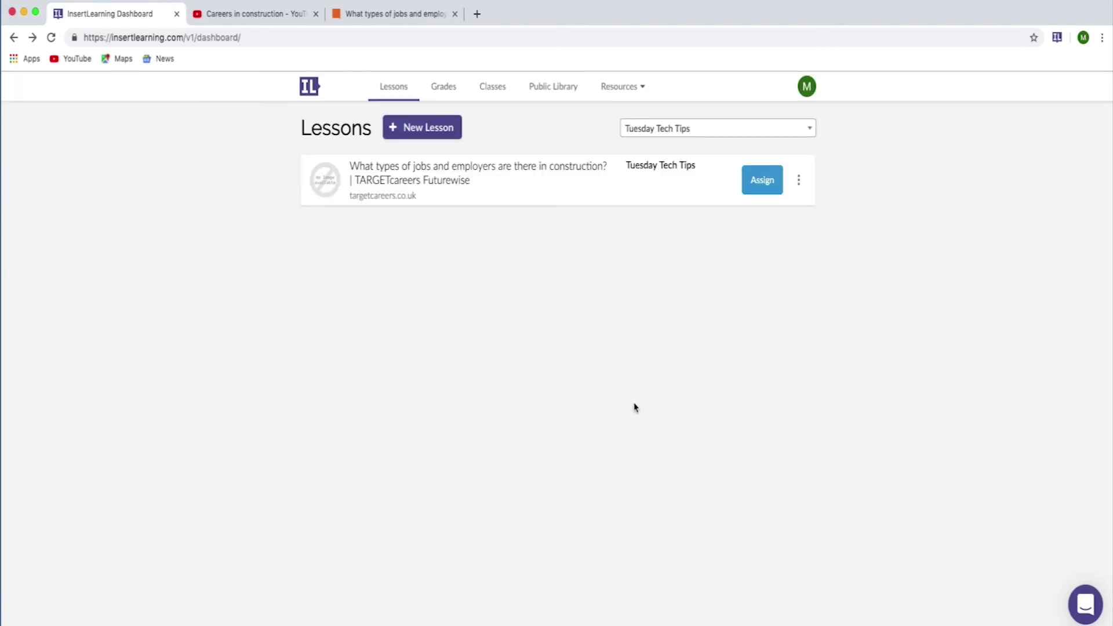
pyautogui.click(443, 91)
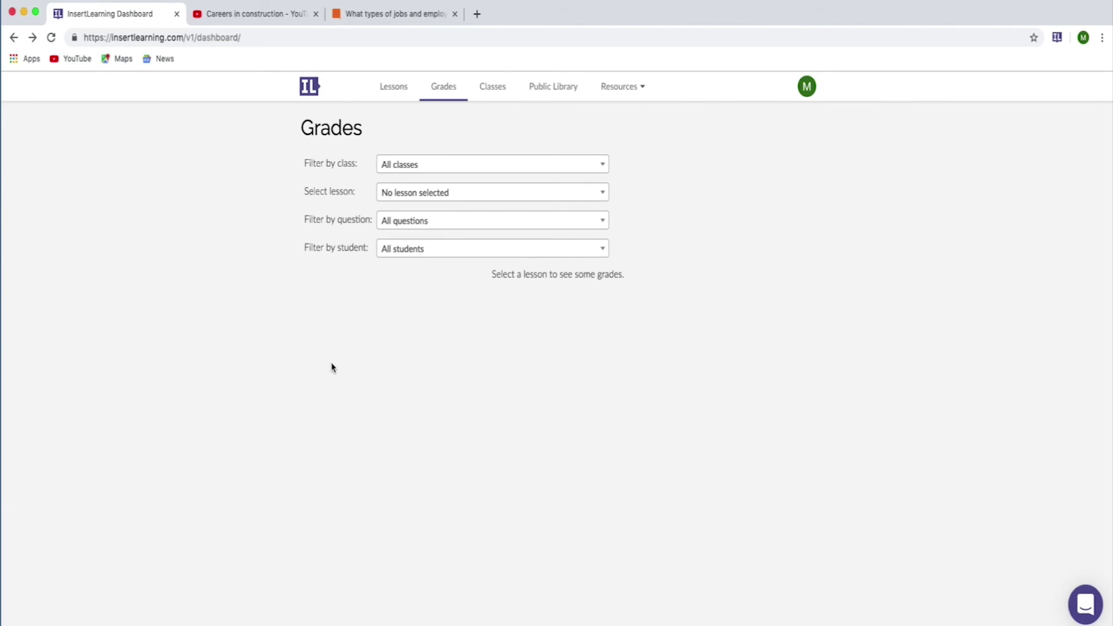